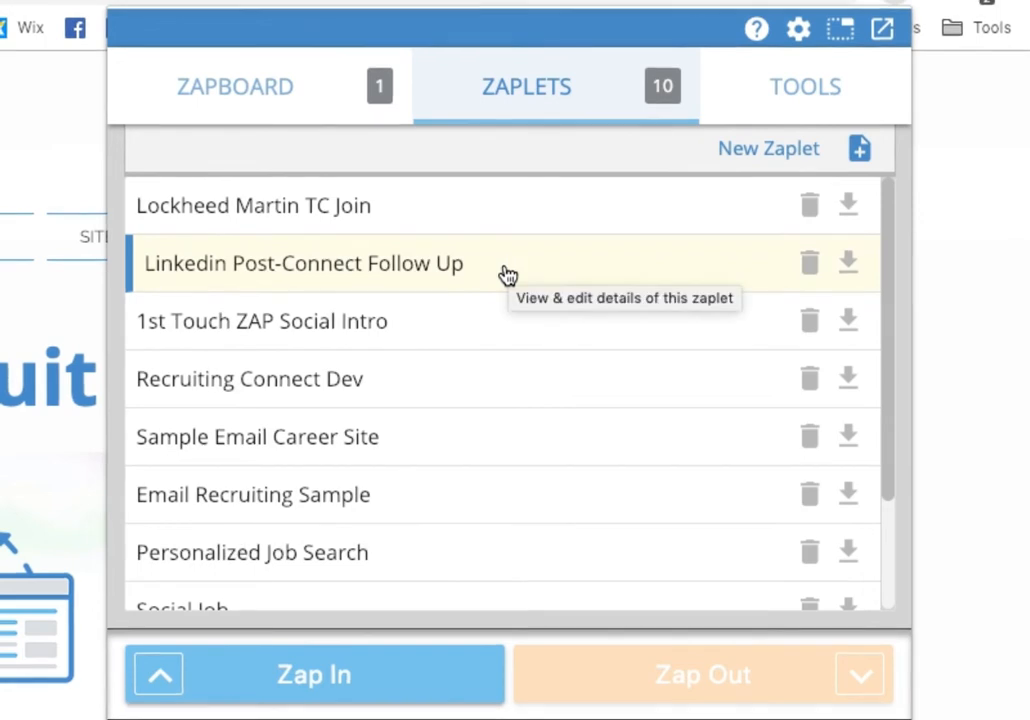
- Open the Social Job zaplet and read through its templated message
{"action": "scroll", "coordinate": [459, 441], "scroll_direction": "down", "scroll_amount": 1}
{"action": "scroll", "coordinate": [420, 442], "scroll_direction": "down", "scroll_amount": 1}
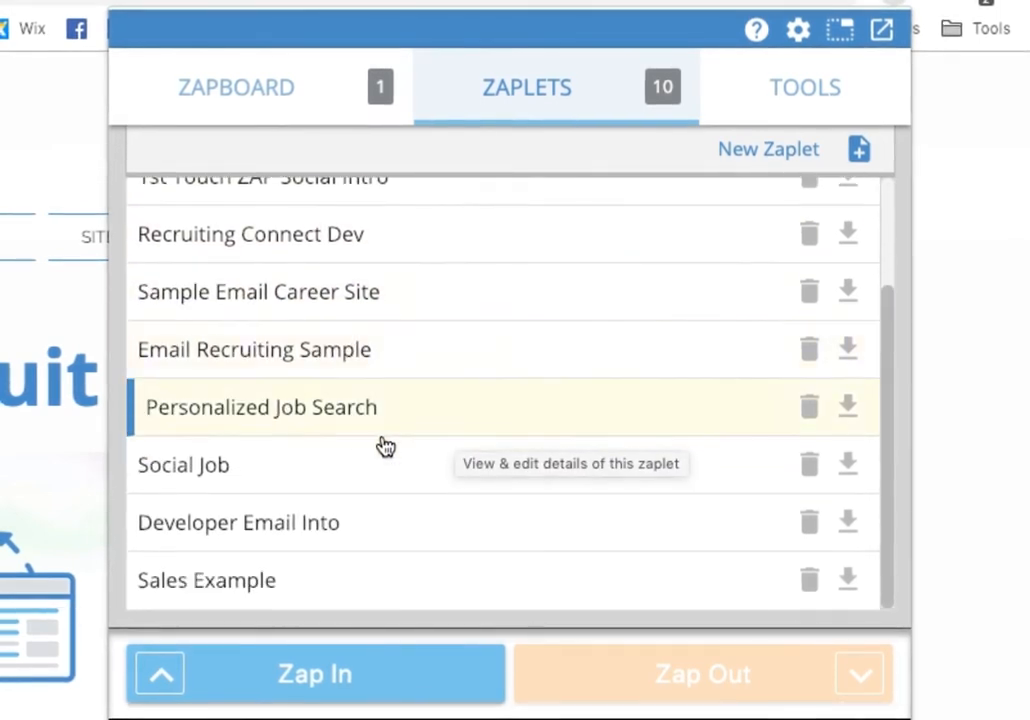
{"action": "left_click", "coordinate": [345, 468]}
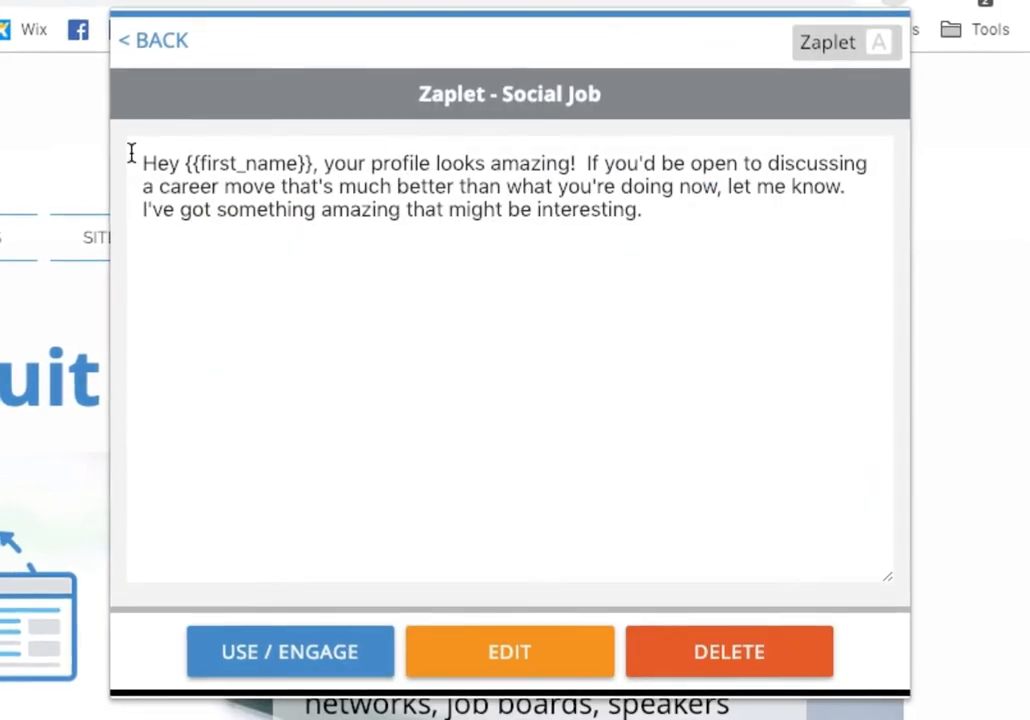
{"action": "left_click", "coordinate": [187, 166]}
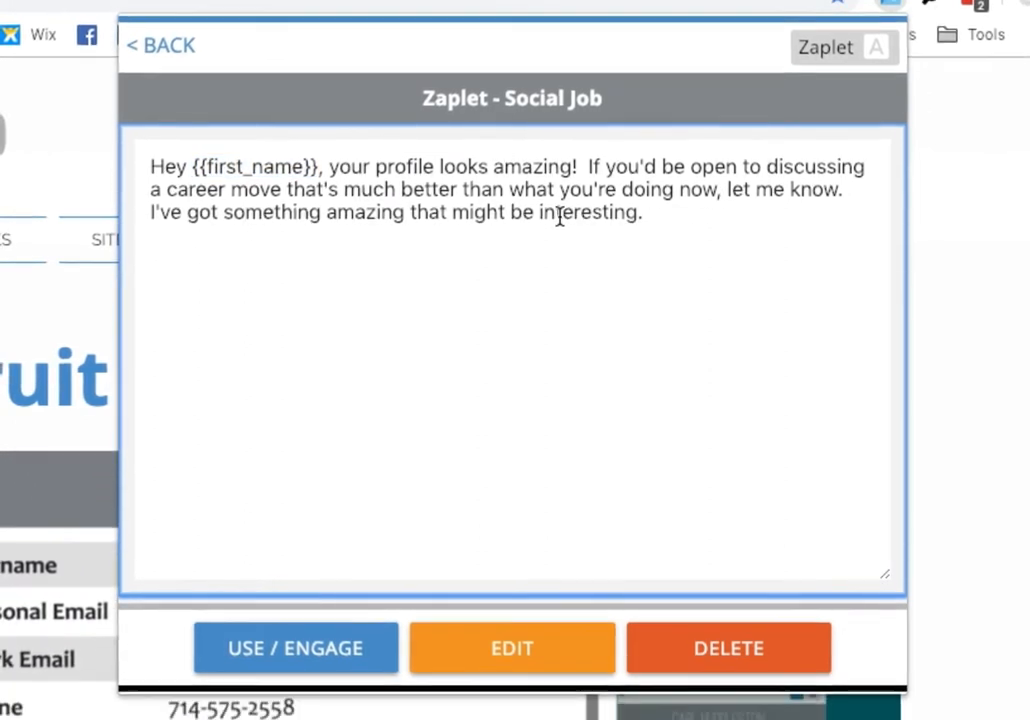
{"action": "scroll", "coordinate": [551, 232], "scroll_direction": "down", "scroll_amount": 5}
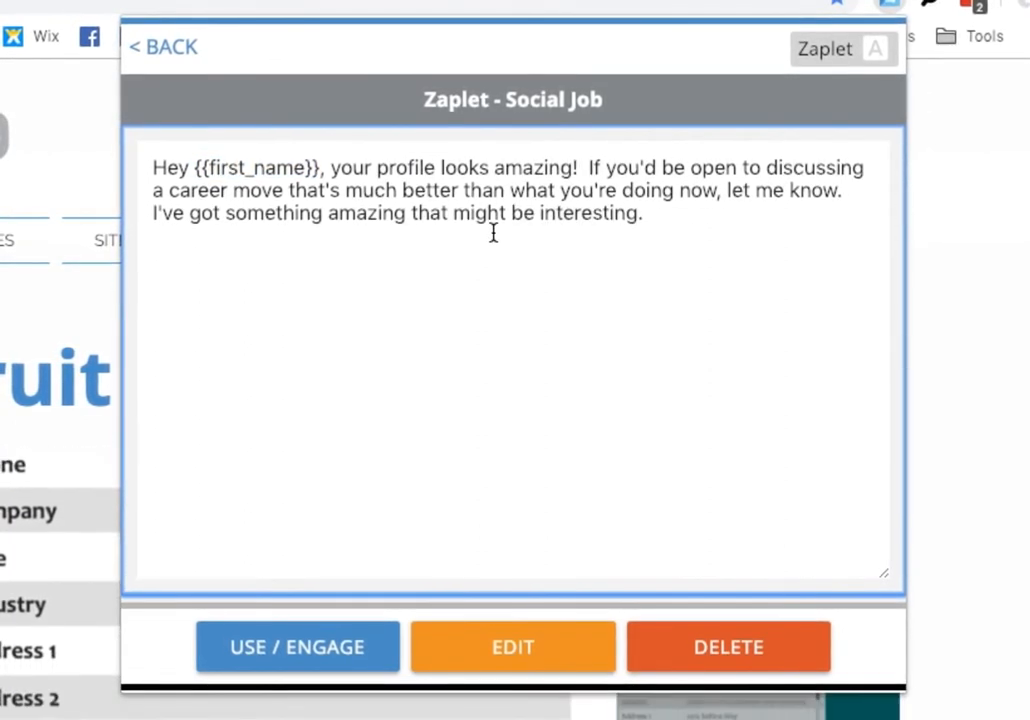
{"action": "scroll", "coordinate": [533, 694], "scroll_direction": "down", "scroll_amount": 1}
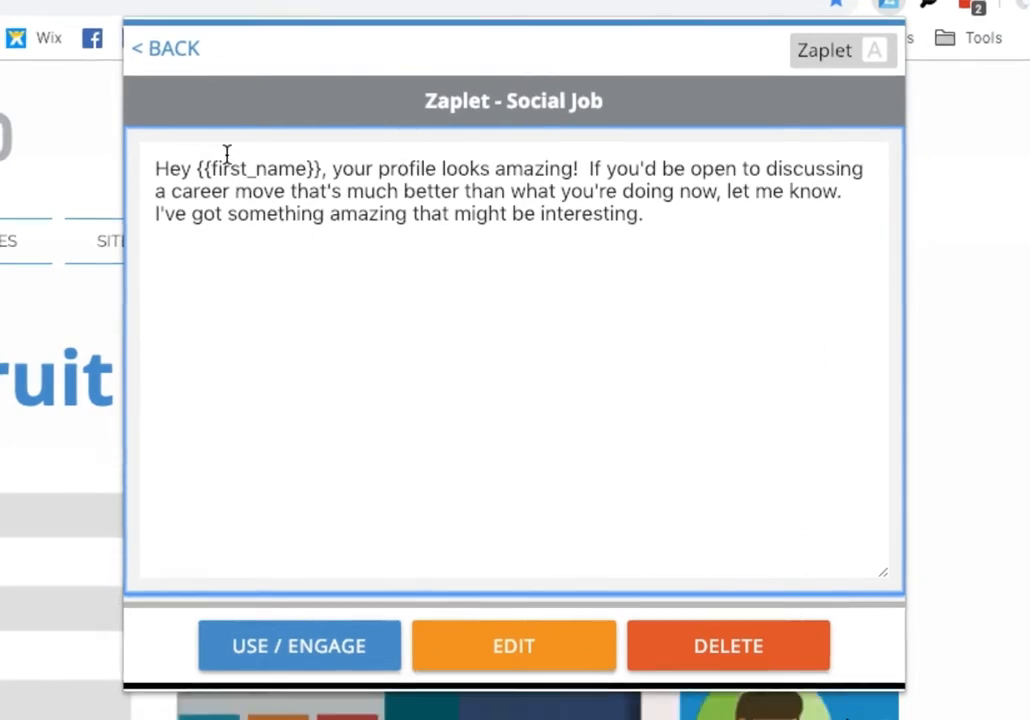
- Edit the Social Job zaplet, adding the line "I see you work at {{company}}" with the Company template field below the message
{"action": "left_click", "coordinate": [527, 653]}
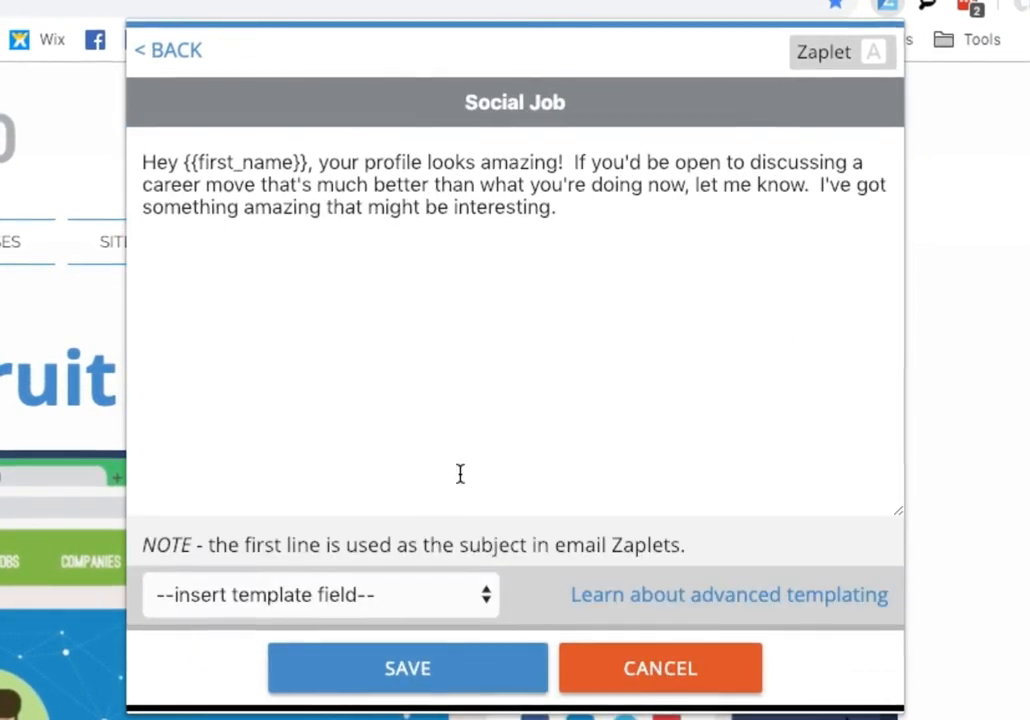
{"action": "left_click", "coordinate": [618, 211]}
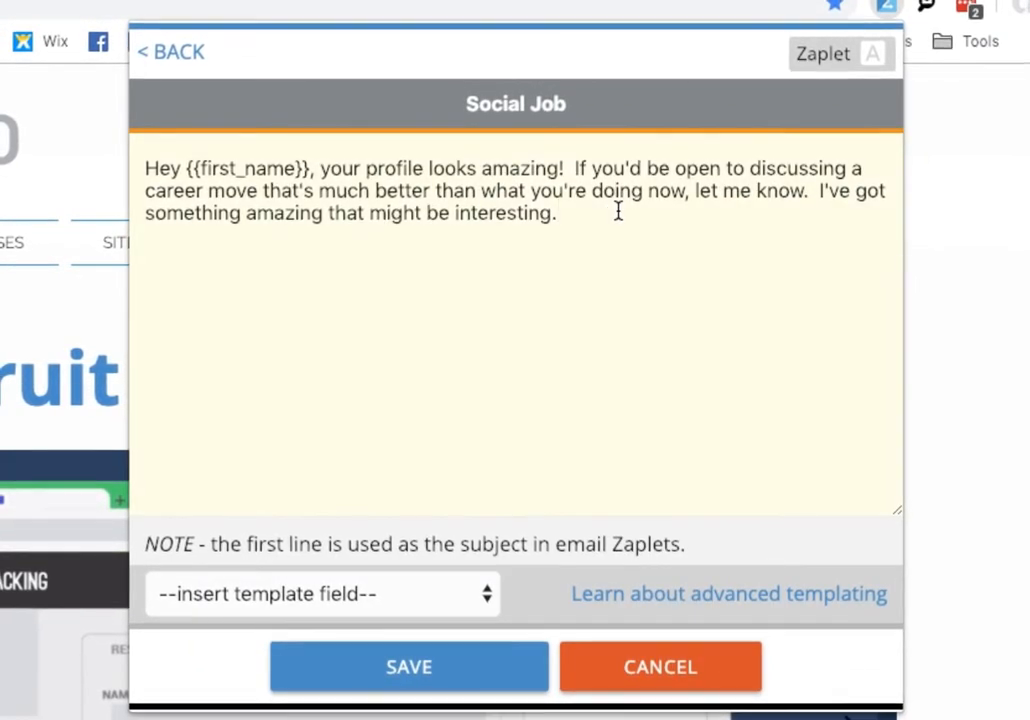
{"action": "type", "text": "I"}
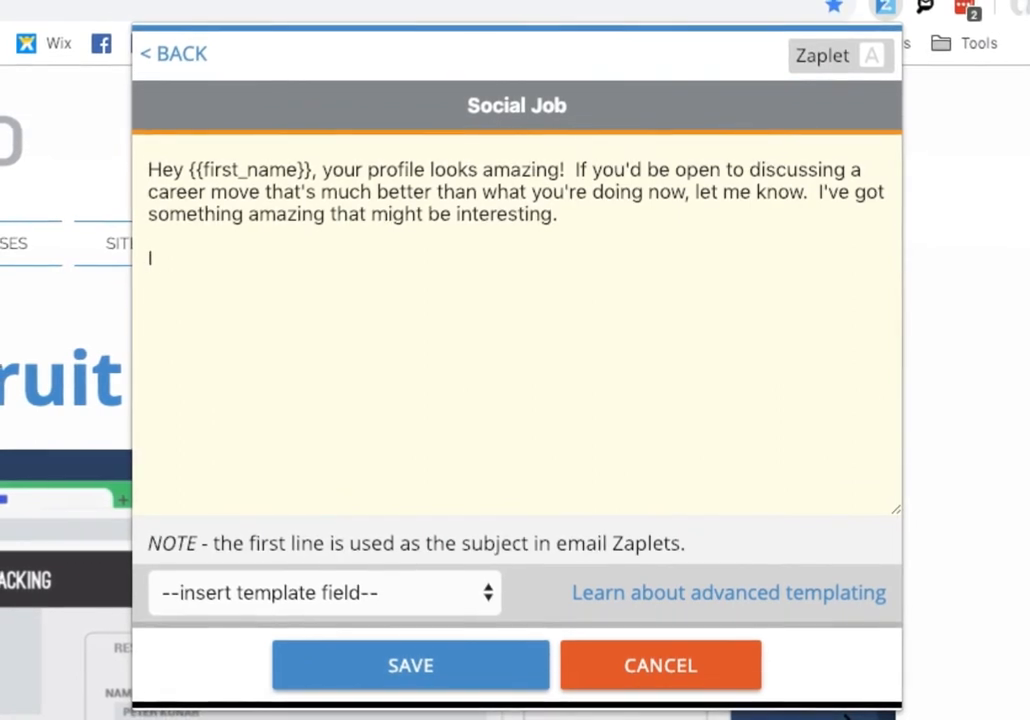
{"action": "type", "text": " see you wor"}
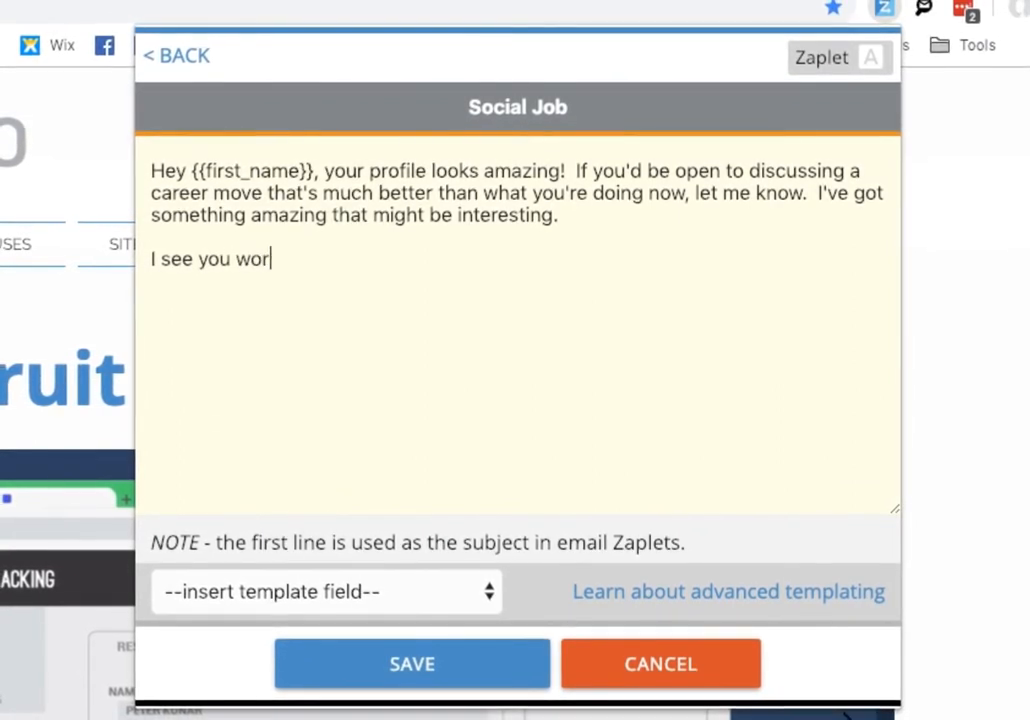
{"action": "type", "text": "k at"}
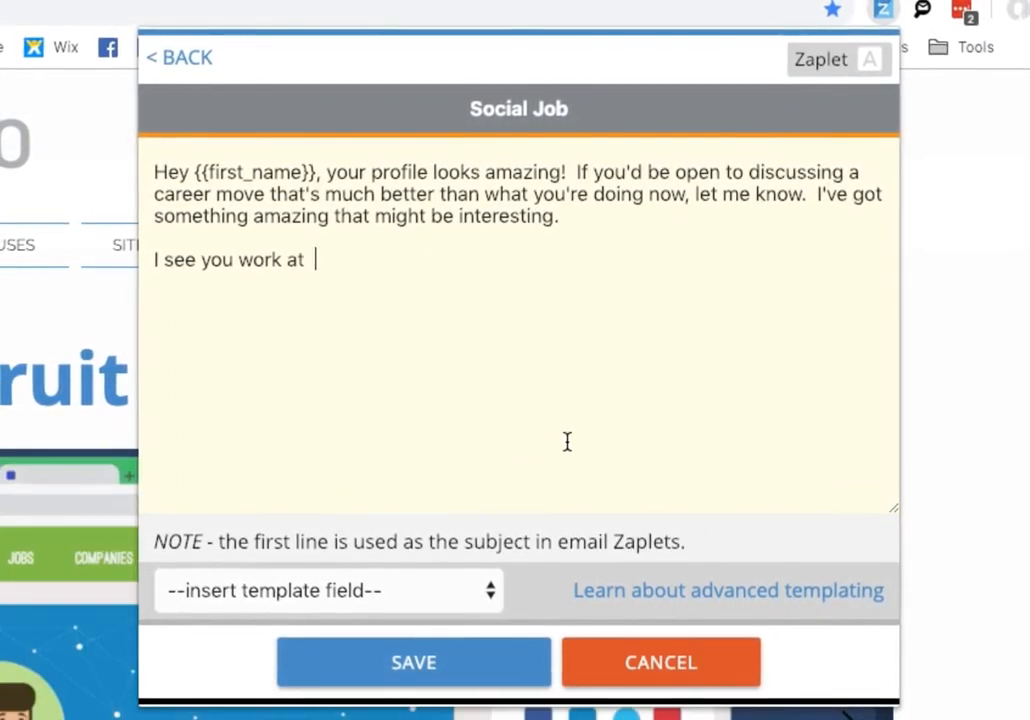
{"action": "left_click", "coordinate": [428, 596]}
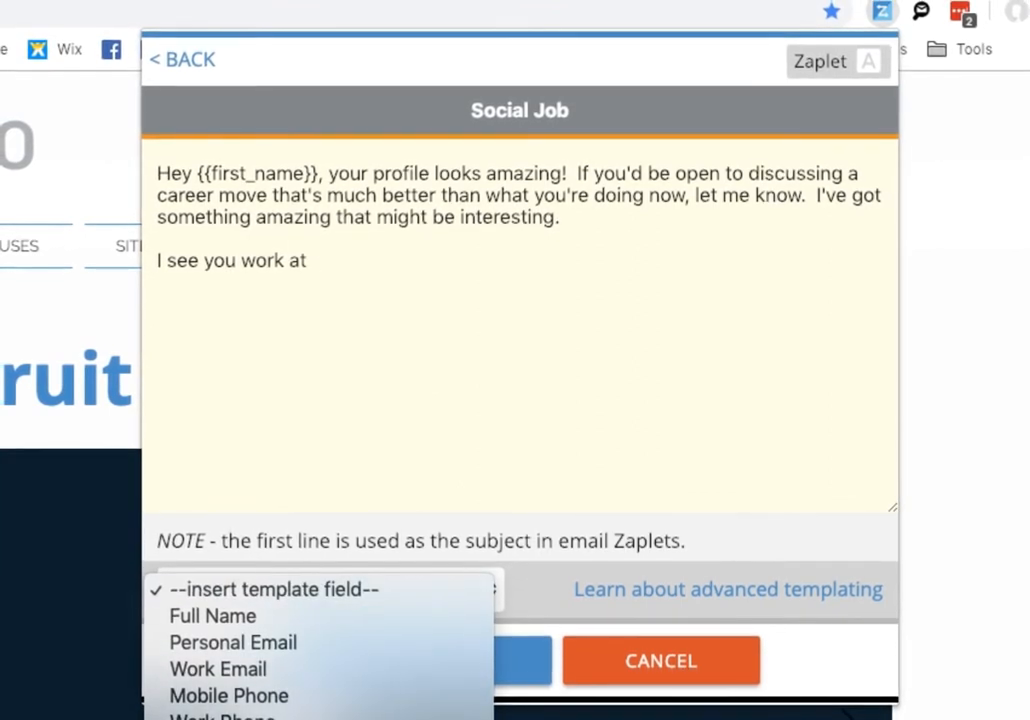
{"action": "left_click", "coordinate": [230, 700]}
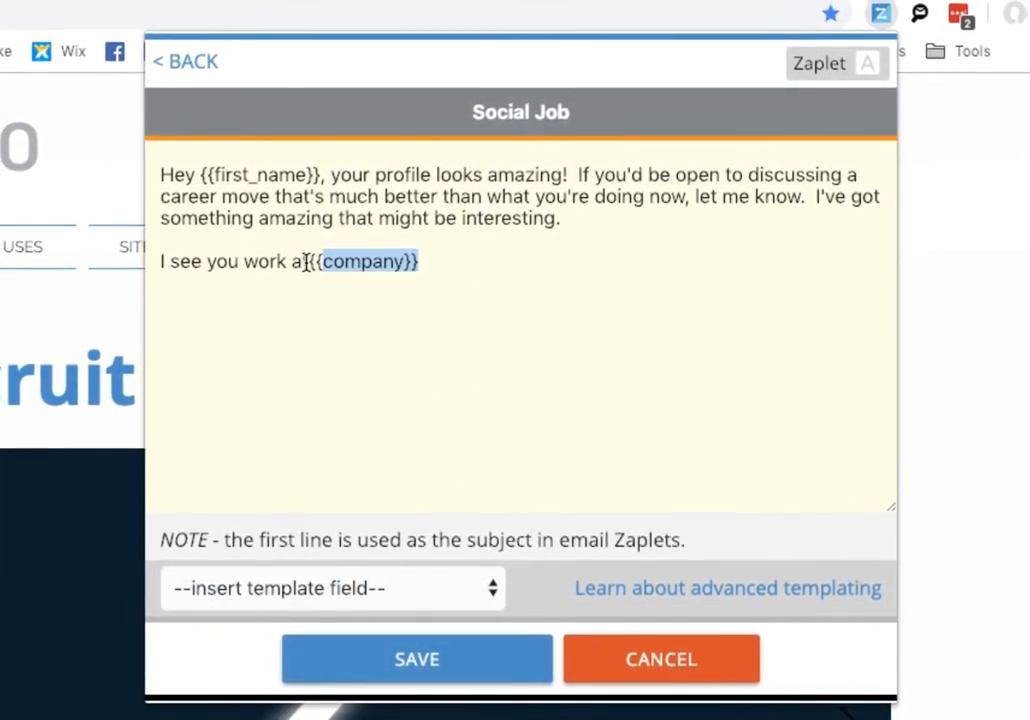
{"action": "left_click", "coordinate": [306, 261]}
{"action": "type", "text": "t"}
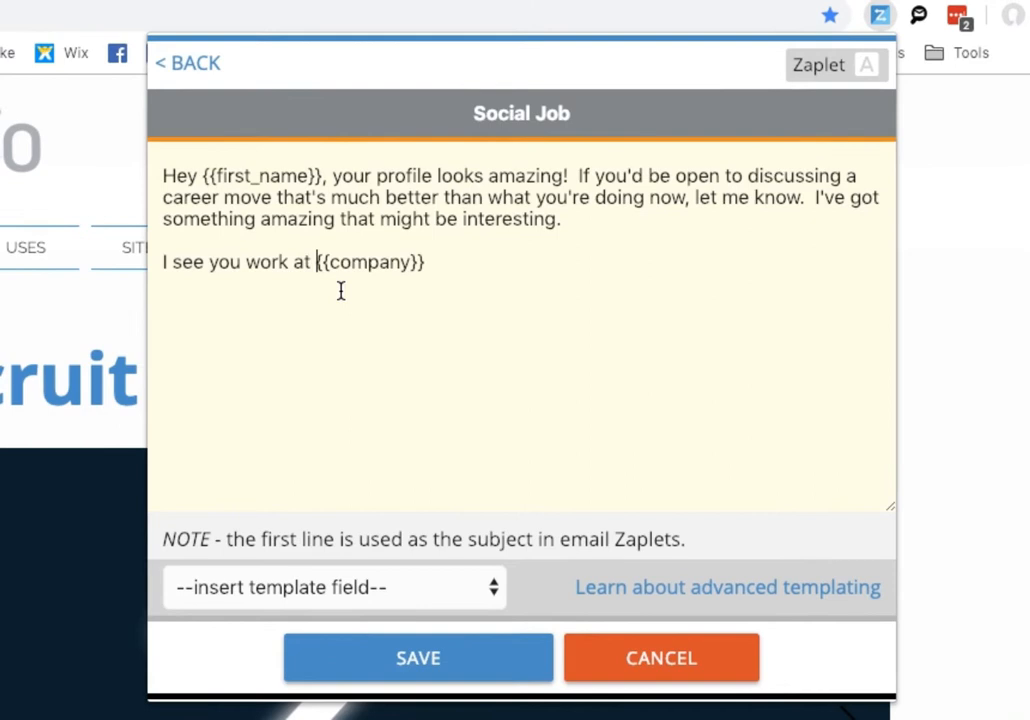
- Examine the added company line and look through the template fields available for insertion
{"action": "left_click", "coordinate": [478, 268]}
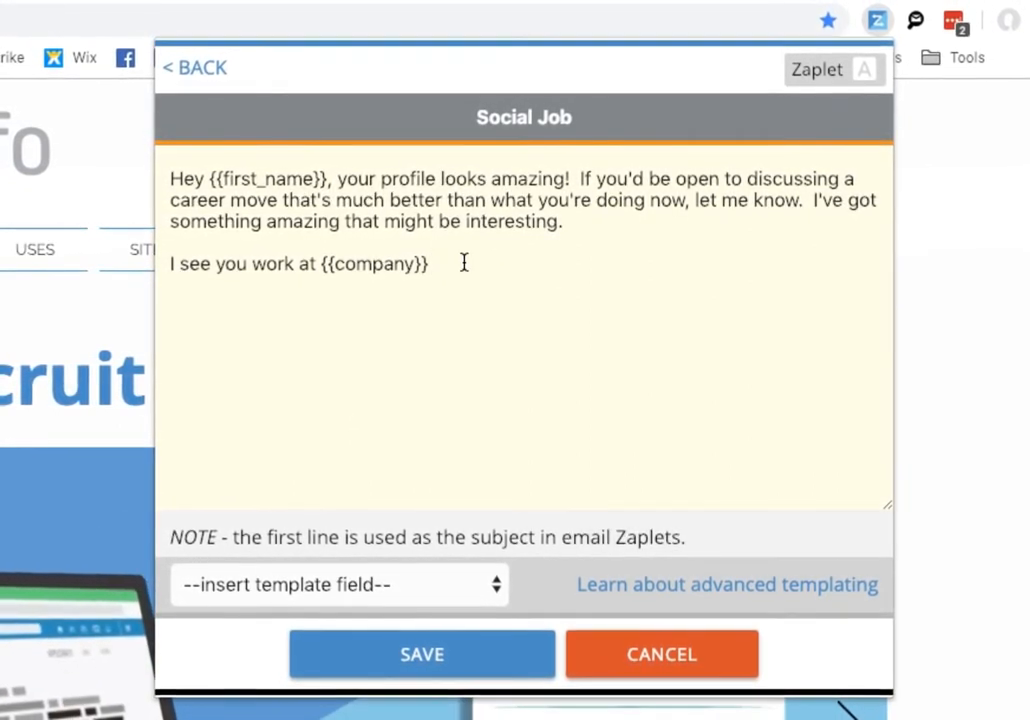
{"action": "left_click", "coordinate": [167, 260], "text": "shift"}
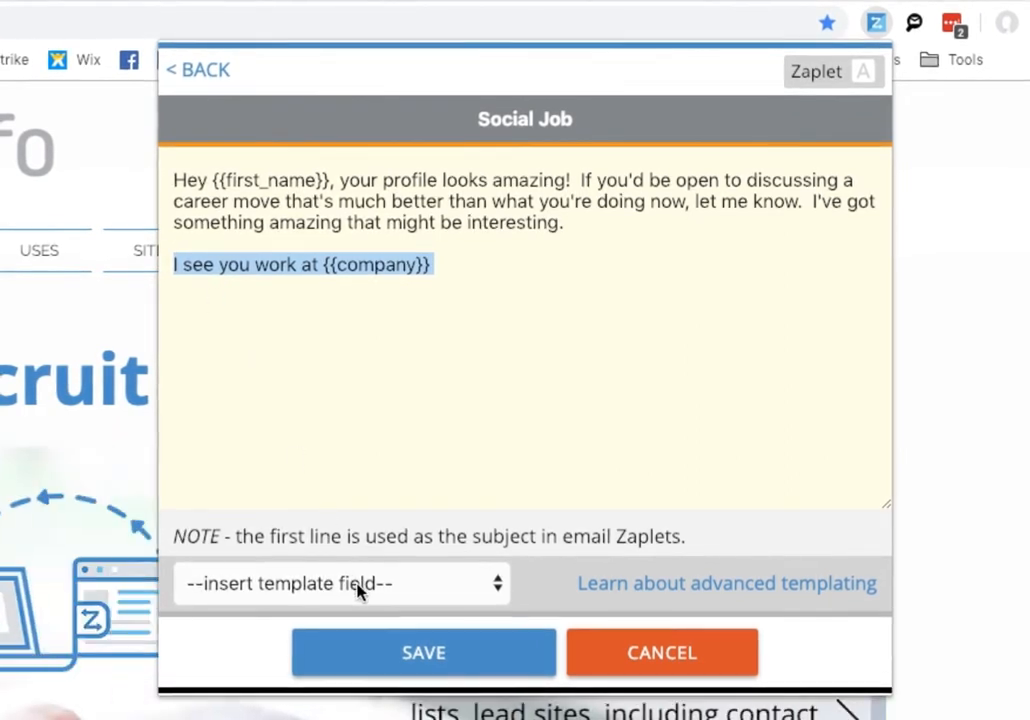
{"action": "left_click", "coordinate": [358, 590]}
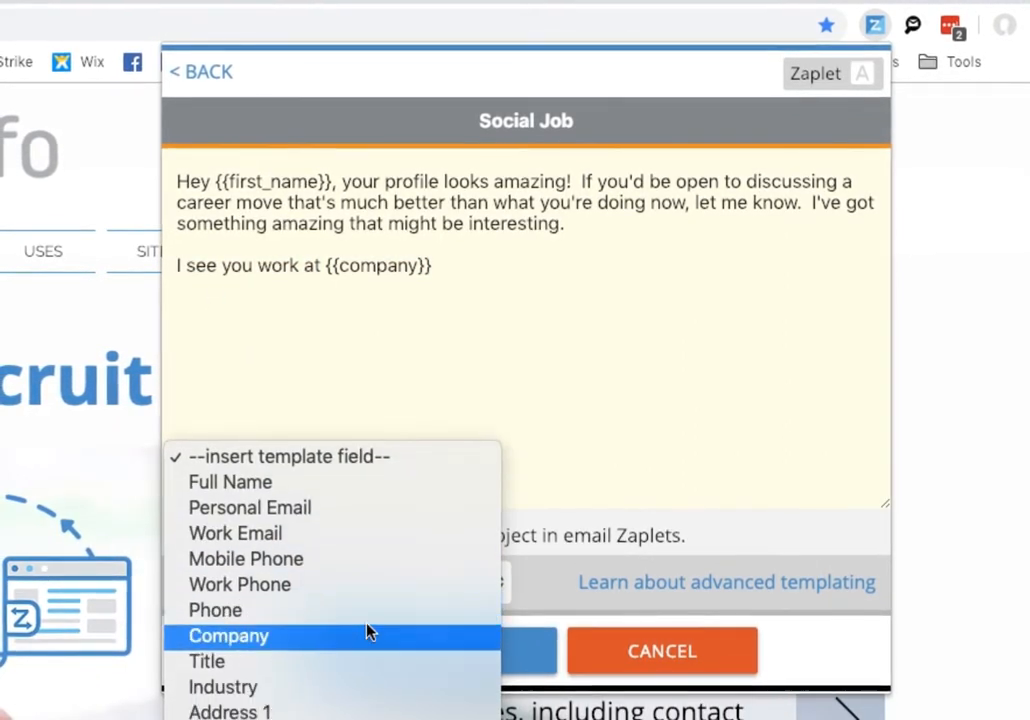
{"action": "scroll", "coordinate": [368, 632], "scroll_direction": "down", "scroll_amount": 8}
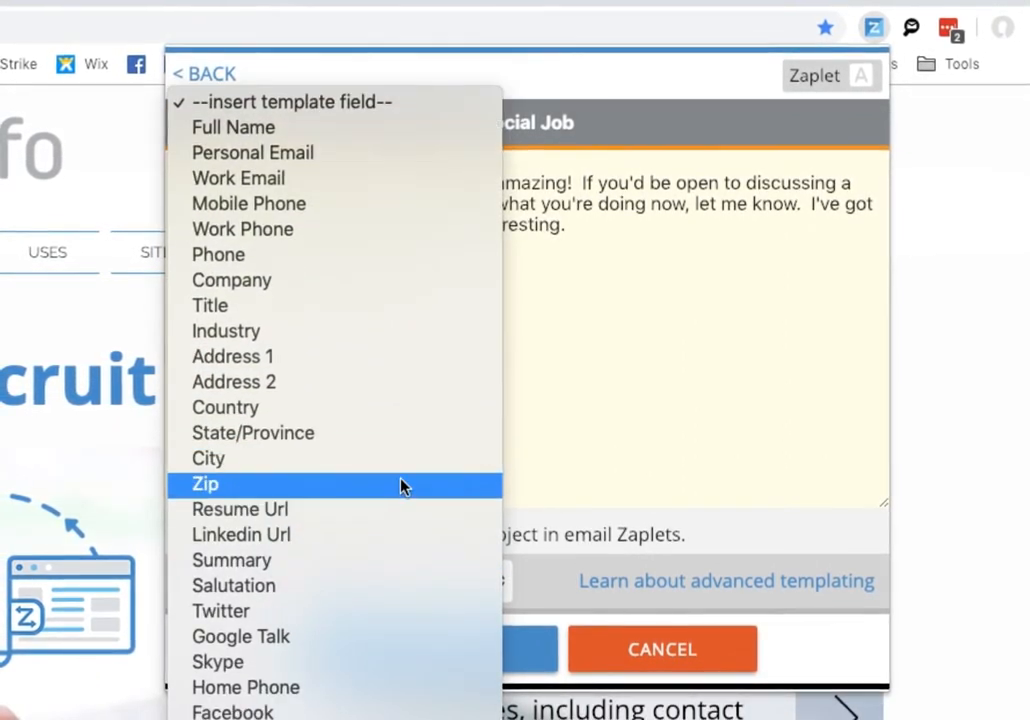
{"action": "scroll", "coordinate": [400, 486], "scroll_direction": "down", "scroll_amount": 6}
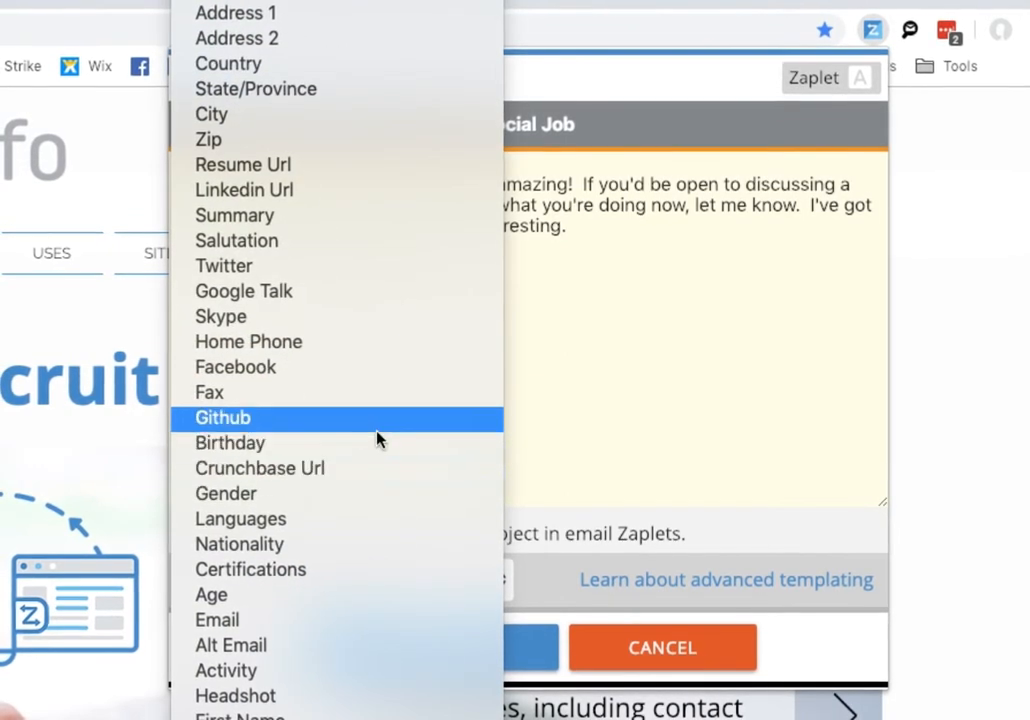
{"action": "left_click", "coordinate": [697, 352]}
- Delete the added "I see you work at {{company}}" line and leave the zaplet editor without saving
{"action": "left_click_drag", "start_coordinate": [440, 268], "coordinate": [165, 265]}
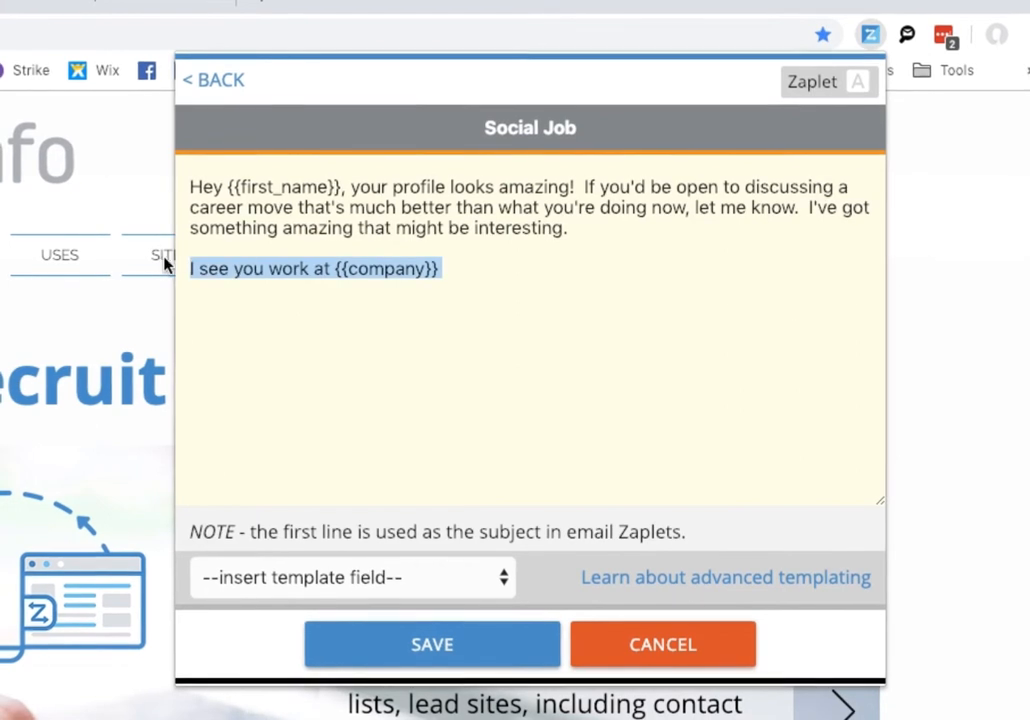
{"action": "key", "text": "BackSpace"}
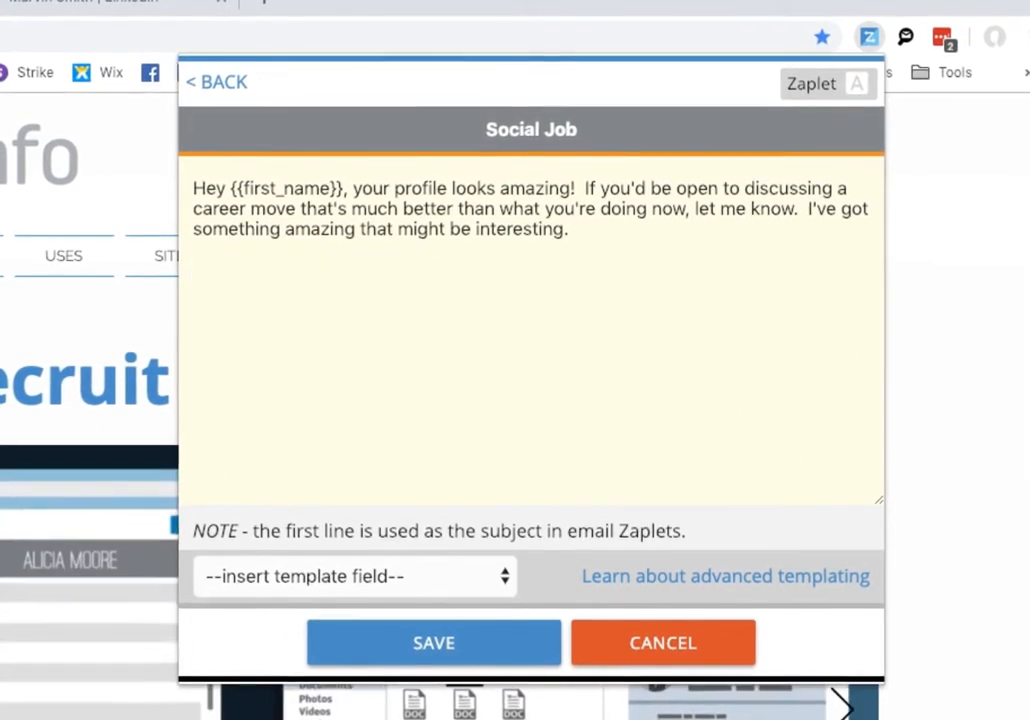
{"action": "left_click", "coordinate": [694, 643]}
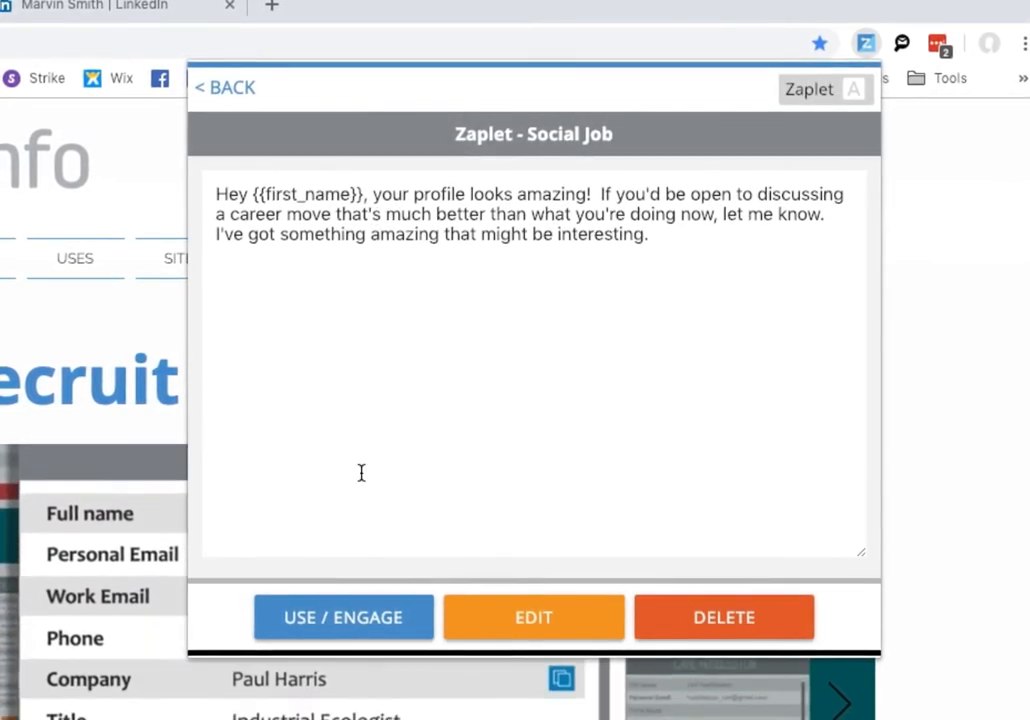
- Start engaging with the Social Job zaplet and merge the saved contact's record into its message
{"action": "left_click", "coordinate": [341, 625]}
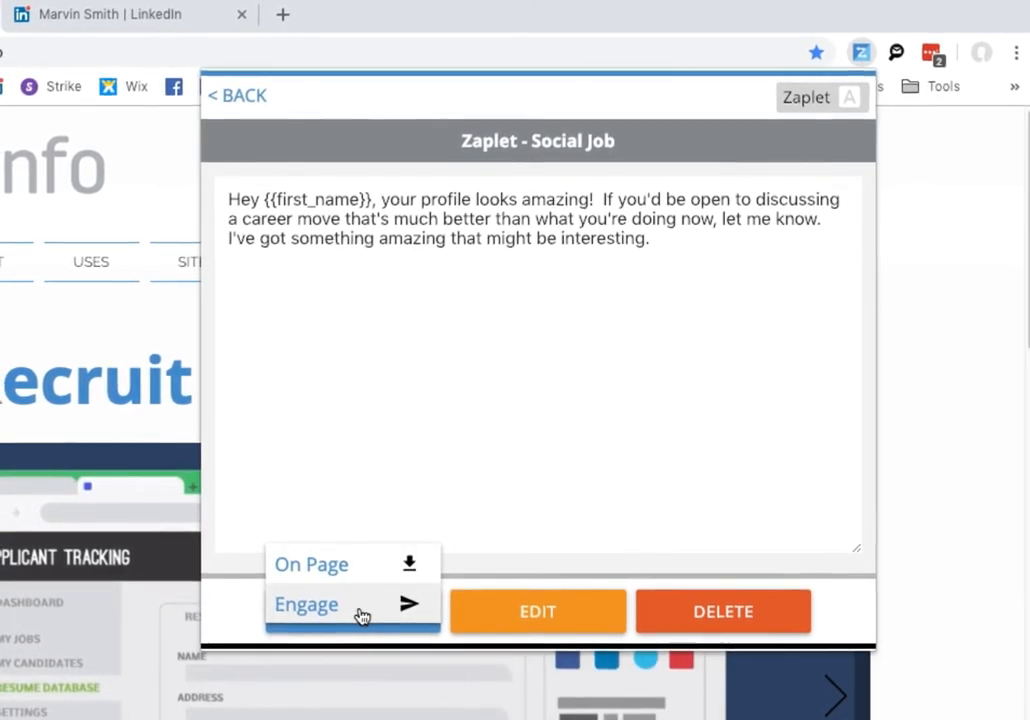
{"action": "left_click", "coordinate": [362, 615]}
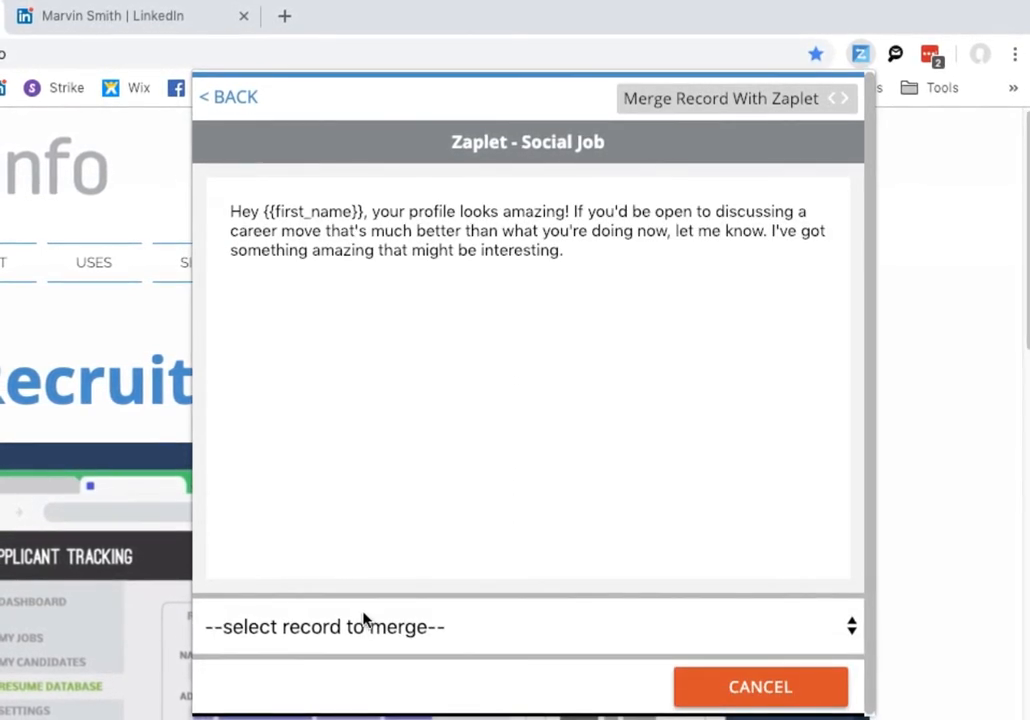
{"action": "left_click", "coordinate": [365, 620]}
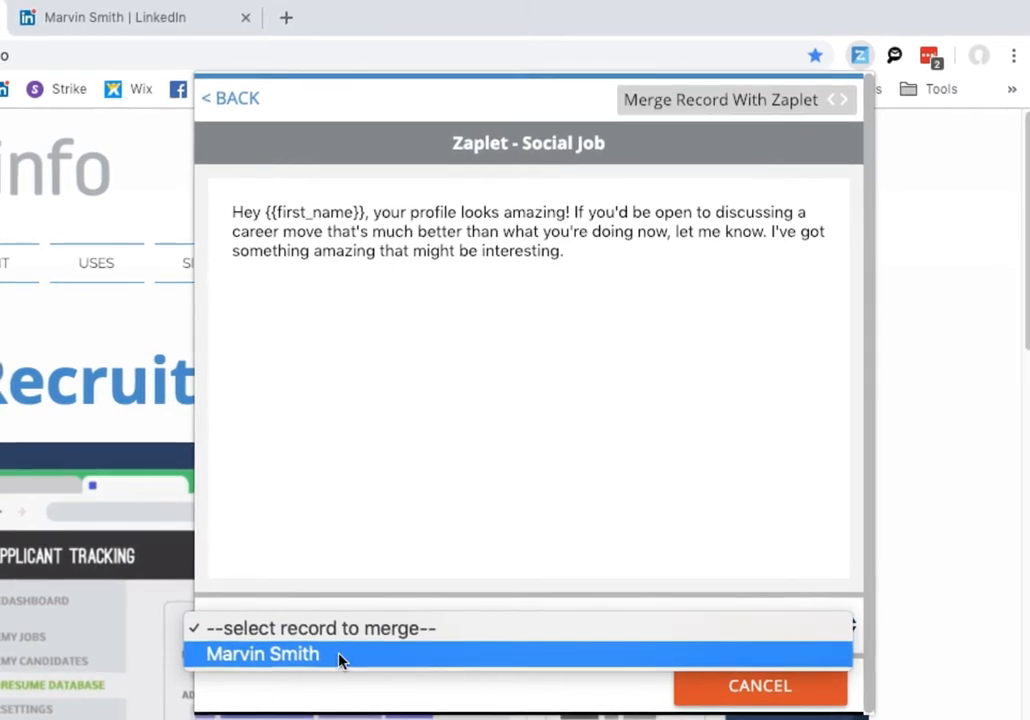
{"action": "left_click", "coordinate": [340, 656]}
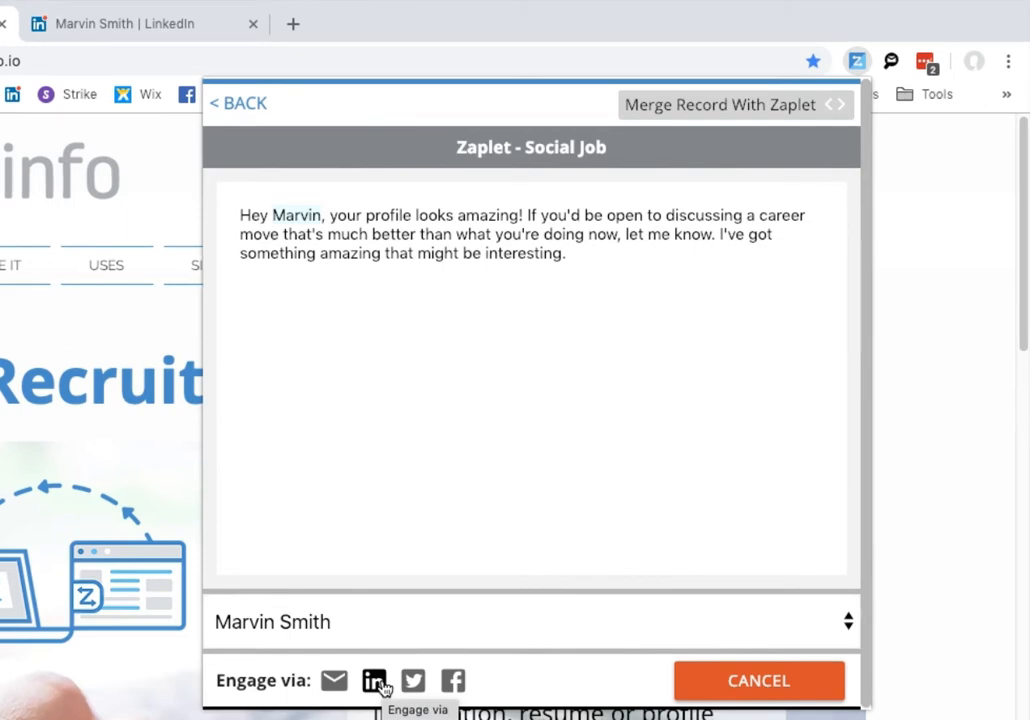
- Engage the contact via LinkedIn using a Standard Message and close the prefilled draft without sending it
{"action": "left_click", "coordinate": [375, 683]}
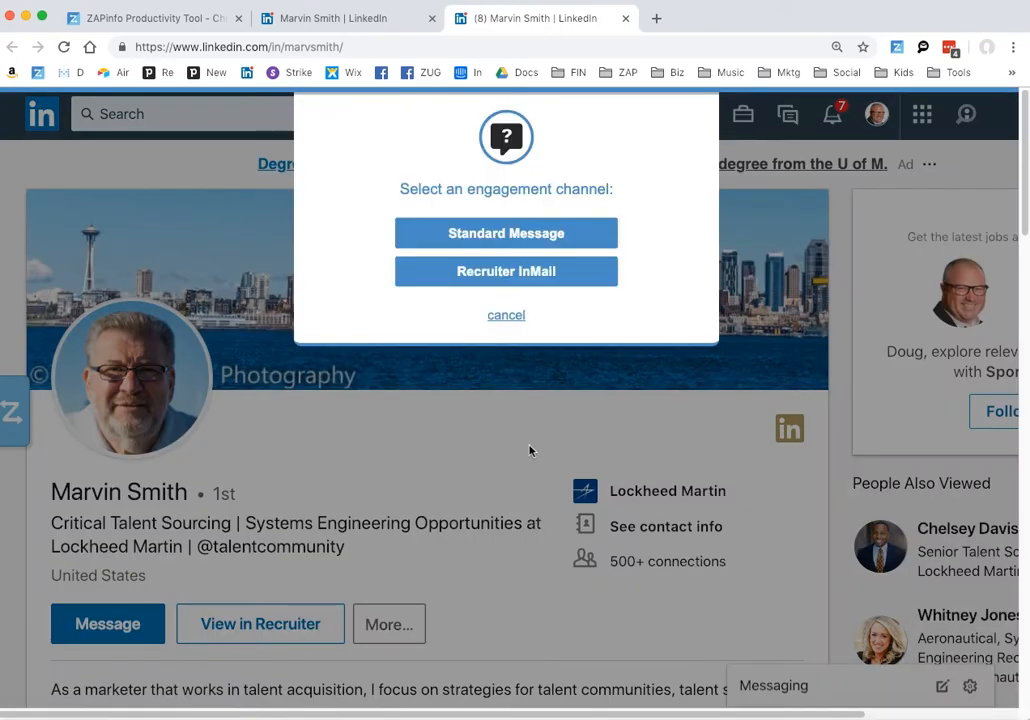
{"action": "left_click", "coordinate": [519, 233]}
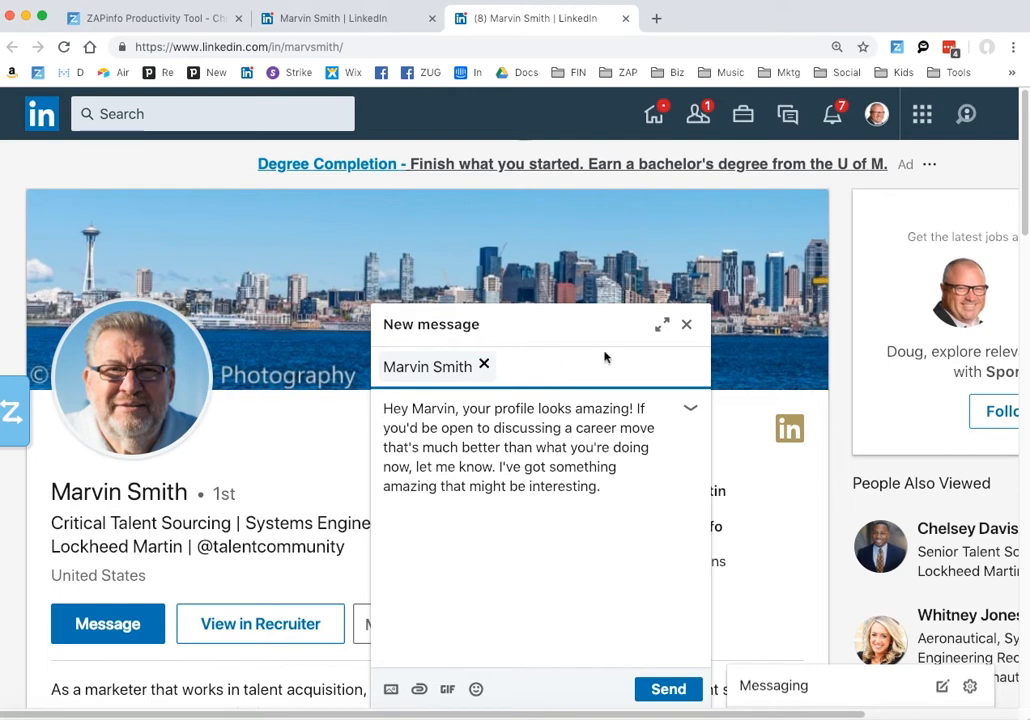
{"action": "left_click", "coordinate": [687, 326]}
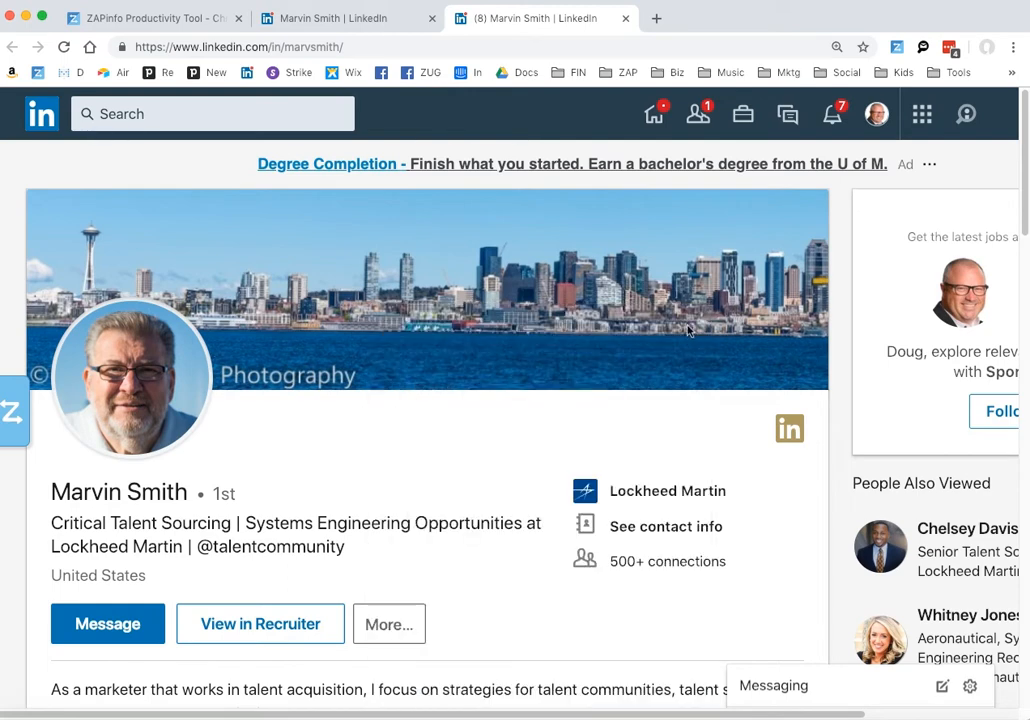
- Open the aeronautical recruiter's profile from People Also Viewed and extract it to the Zapboard
{"action": "left_click", "coordinate": [966, 617]}
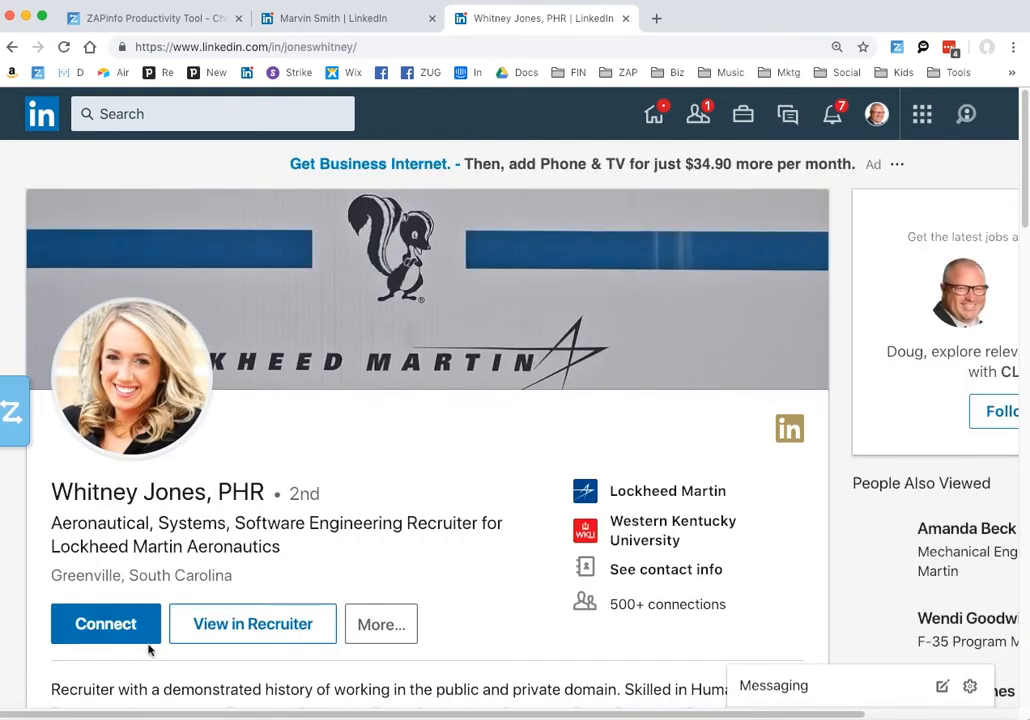
{"action": "mouse_move", "coordinate": [12, 414]}
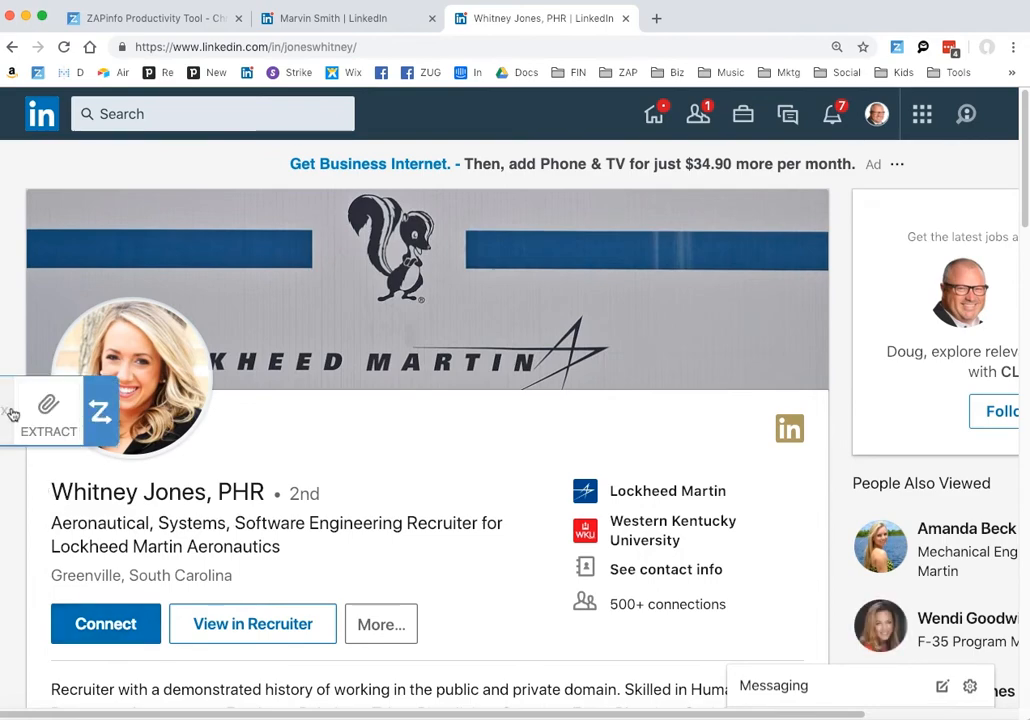
{"action": "left_click", "coordinate": [46, 408]}
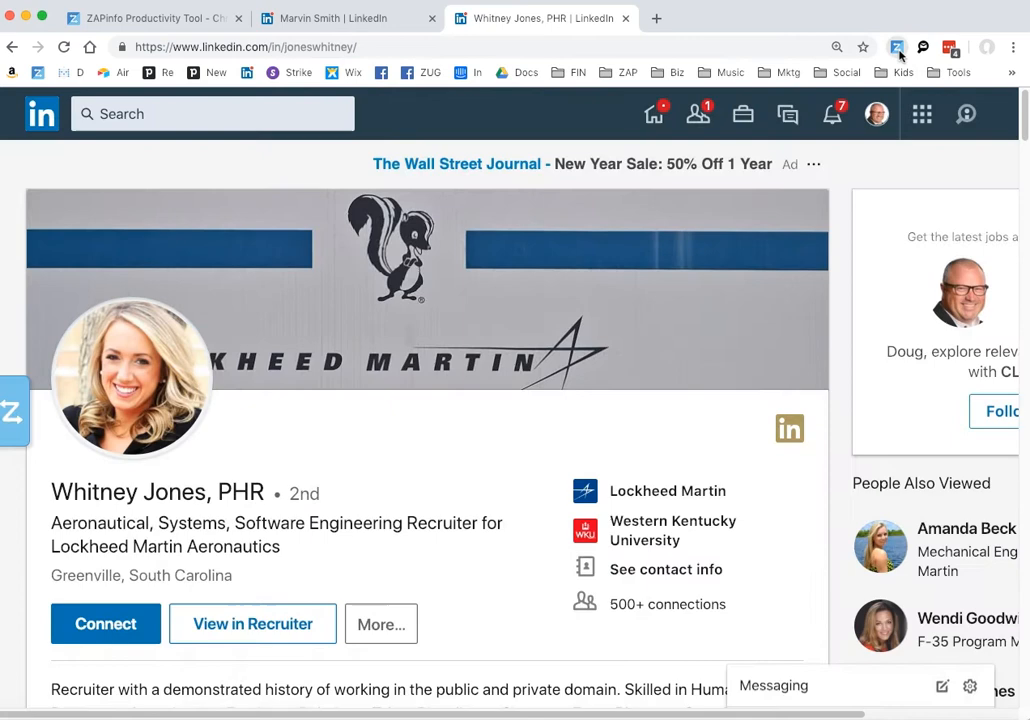
- Engage the newly extracted recruiter via LinkedIn from the Zapboard, taking the Social Job zaplet to the profile
{"action": "left_click", "coordinate": [897, 47]}
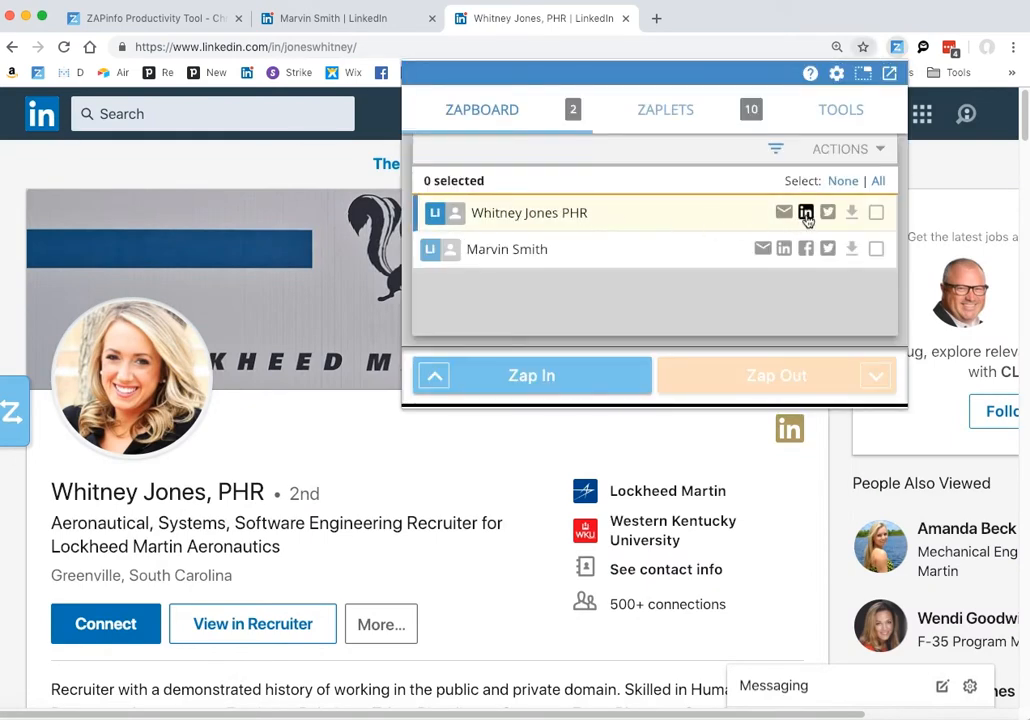
{"action": "left_click", "coordinate": [806, 214]}
{"action": "left_click", "coordinate": [651, 249]}
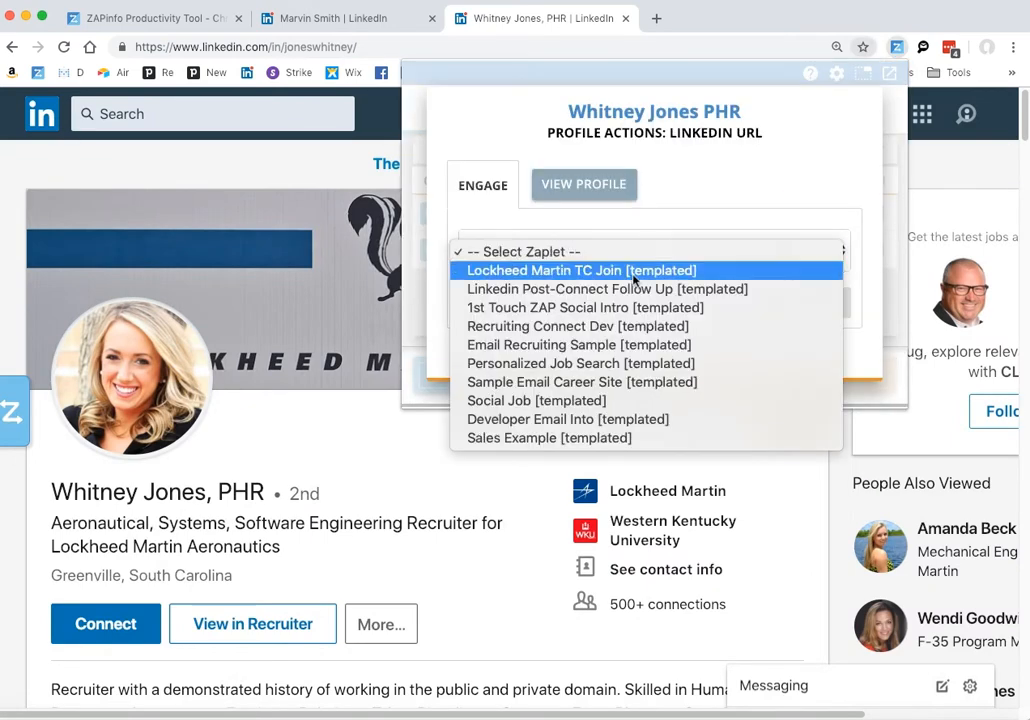
{"action": "left_click", "coordinate": [590, 399]}
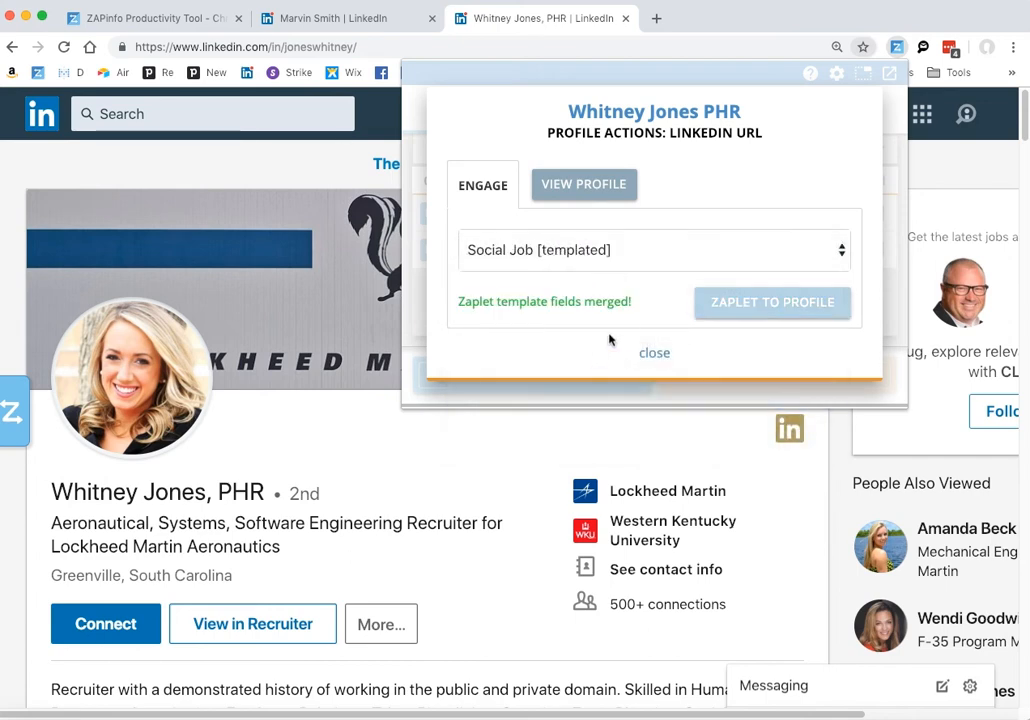
{"action": "left_click", "coordinate": [747, 312]}
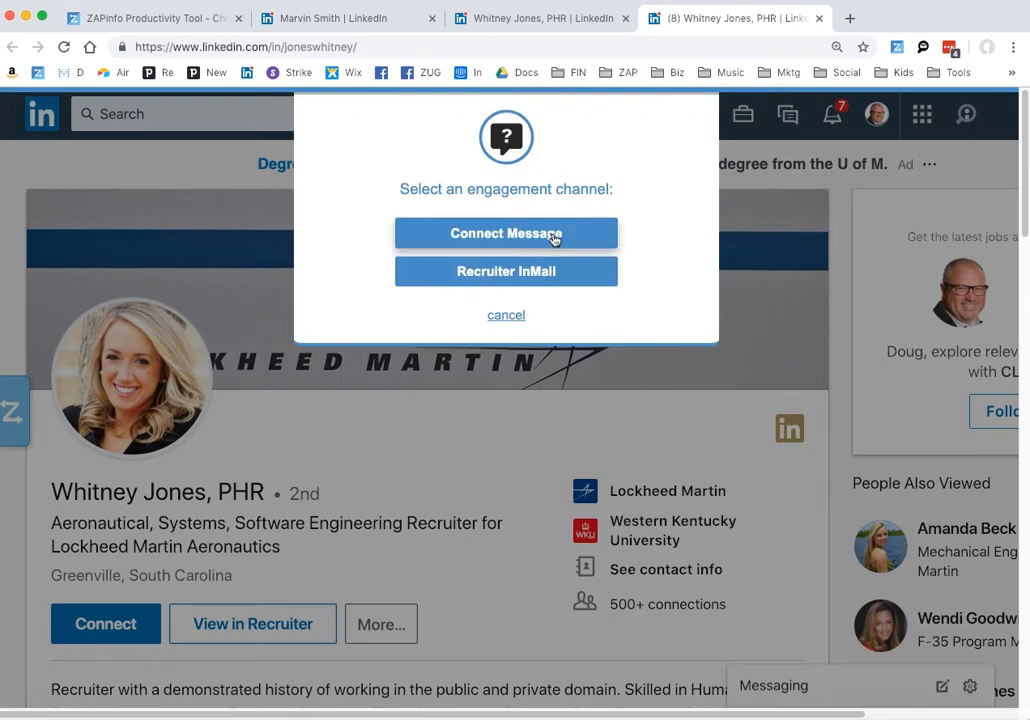
- Prefill a LinkedIn Connect Message for the recruiter, dismissing the invitation unsent and closing both of the recruiter's profile tabs
{"action": "left_click", "coordinate": [553, 235]}
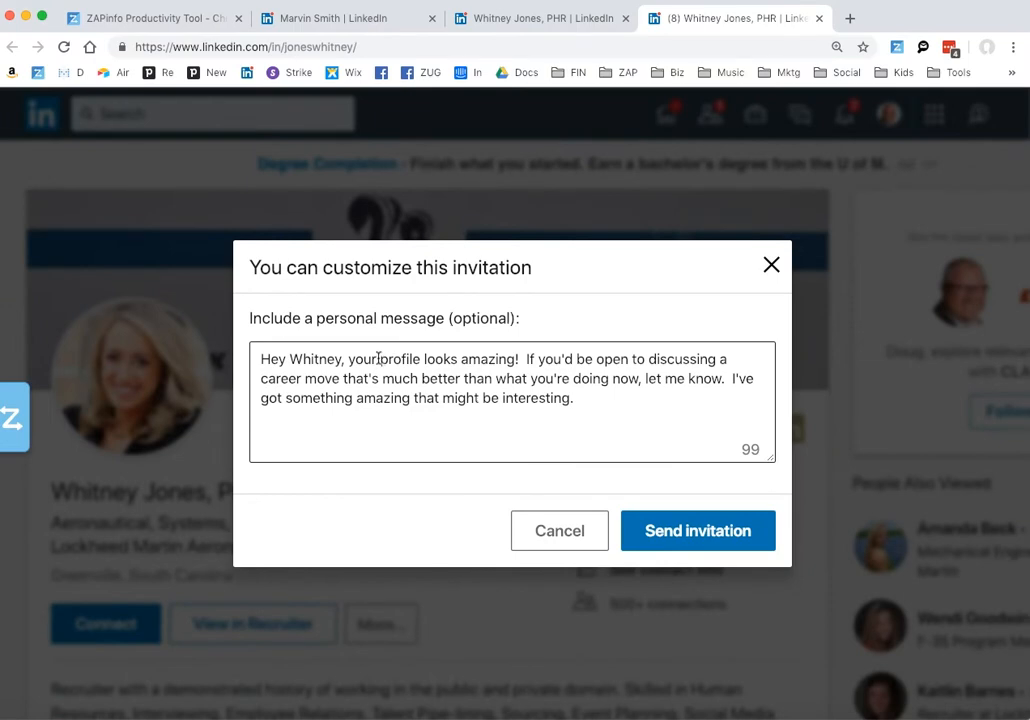
{"action": "left_click", "coordinate": [771, 265]}
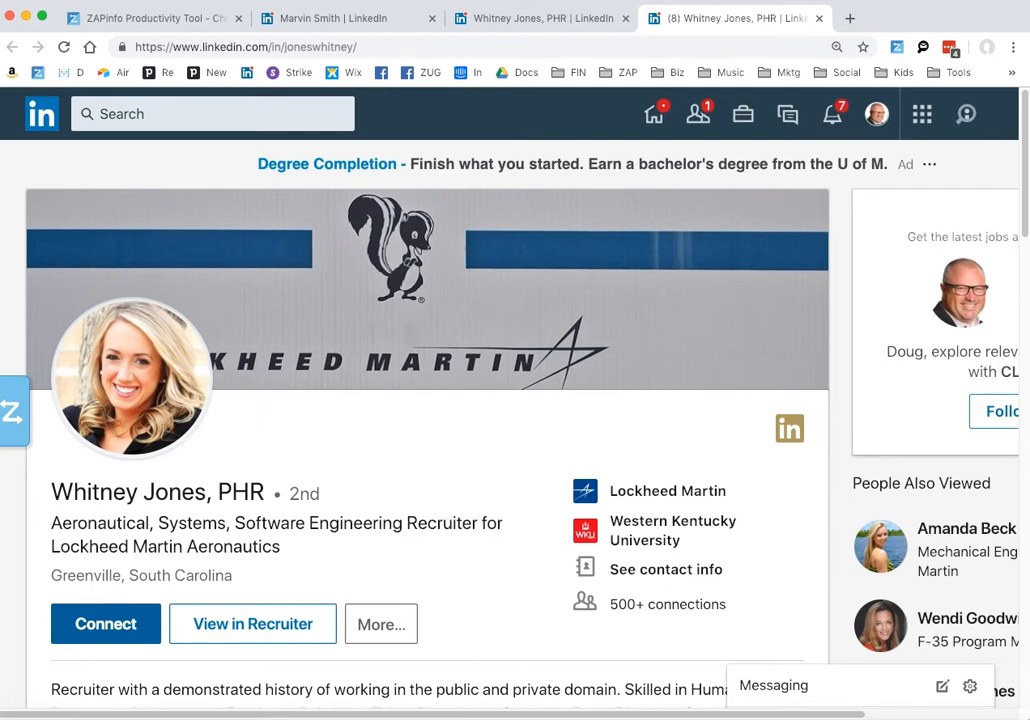
{"action": "left_click", "coordinate": [819, 19]}
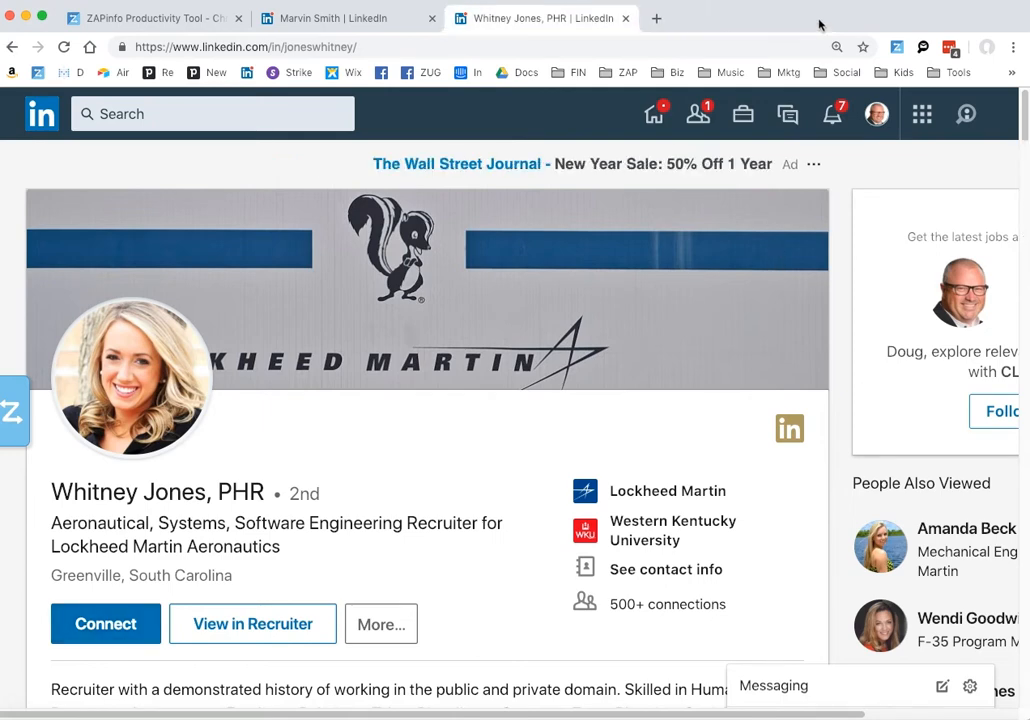
{"action": "left_click", "coordinate": [626, 19]}
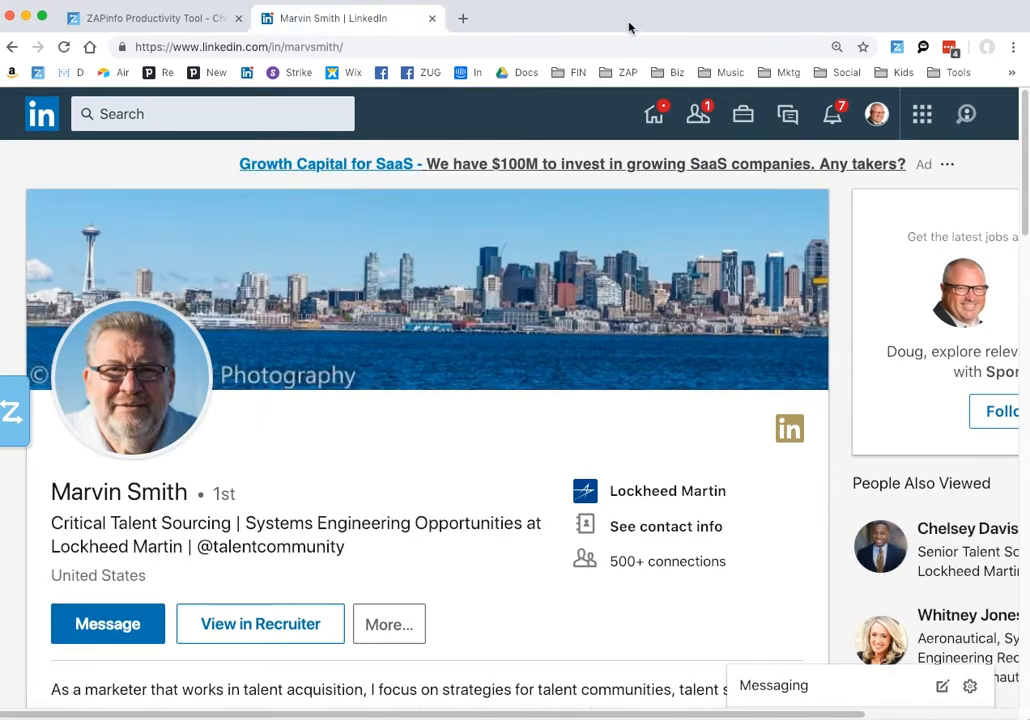
- Open ZAPinfo in its own window and reposition it over the LinkedIn profile page
{"action": "left_click", "coordinate": [899, 49]}
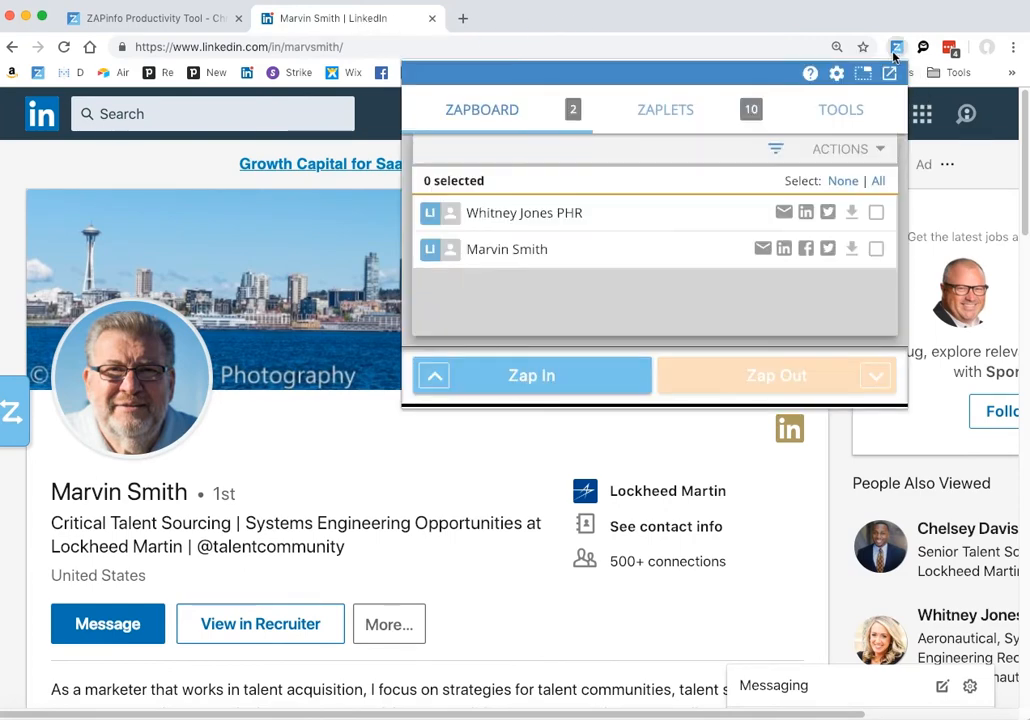
{"action": "left_click", "coordinate": [889, 73]}
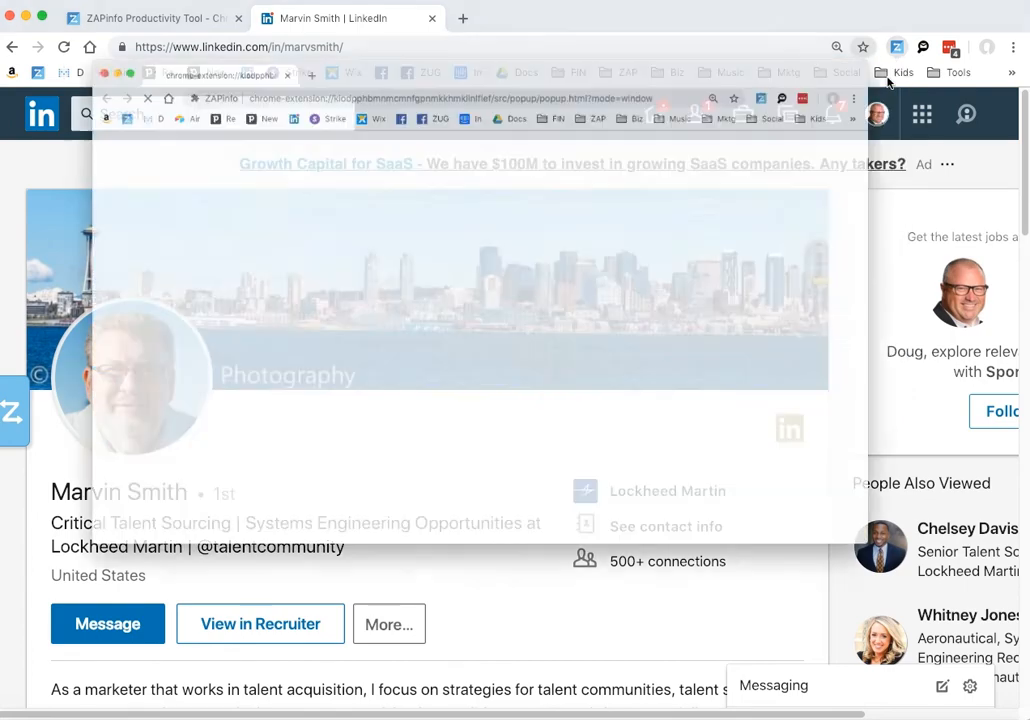
{"action": "left_click_drag", "start_coordinate": [691, 37], "coordinate": [741, 44]}
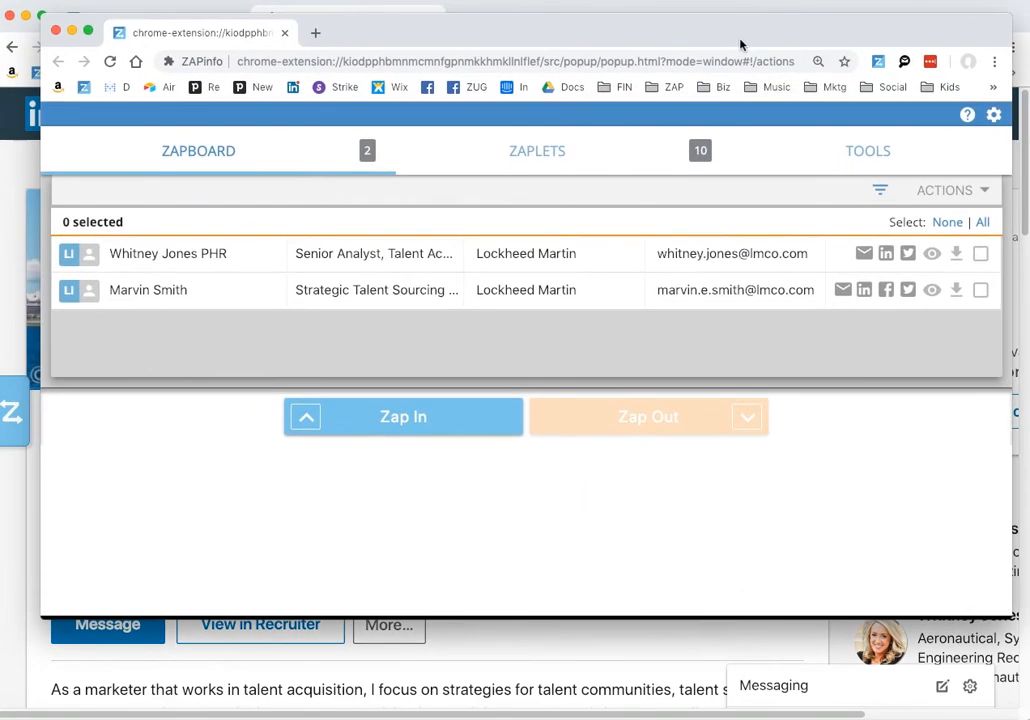
- Email the Email Recruiting Sample zaplet to the Strategic Talent Sourcing contact from the Zapboard
{"action": "left_click", "coordinate": [865, 291]}
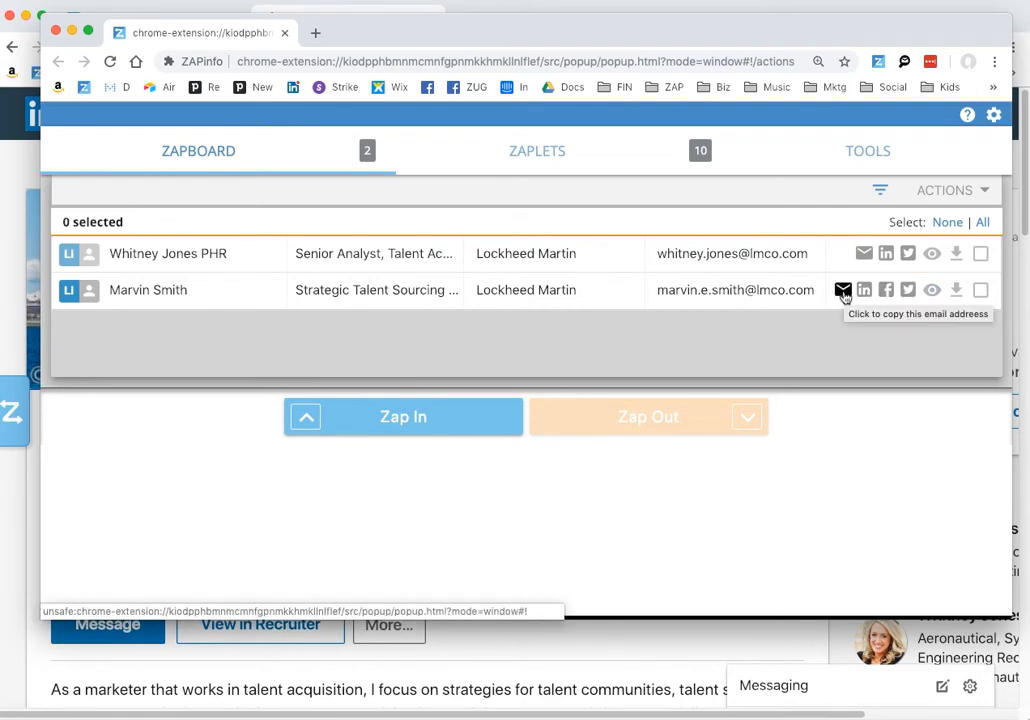
{"action": "left_click", "coordinate": [843, 292]}
{"action": "left_click", "coordinate": [615, 373]}
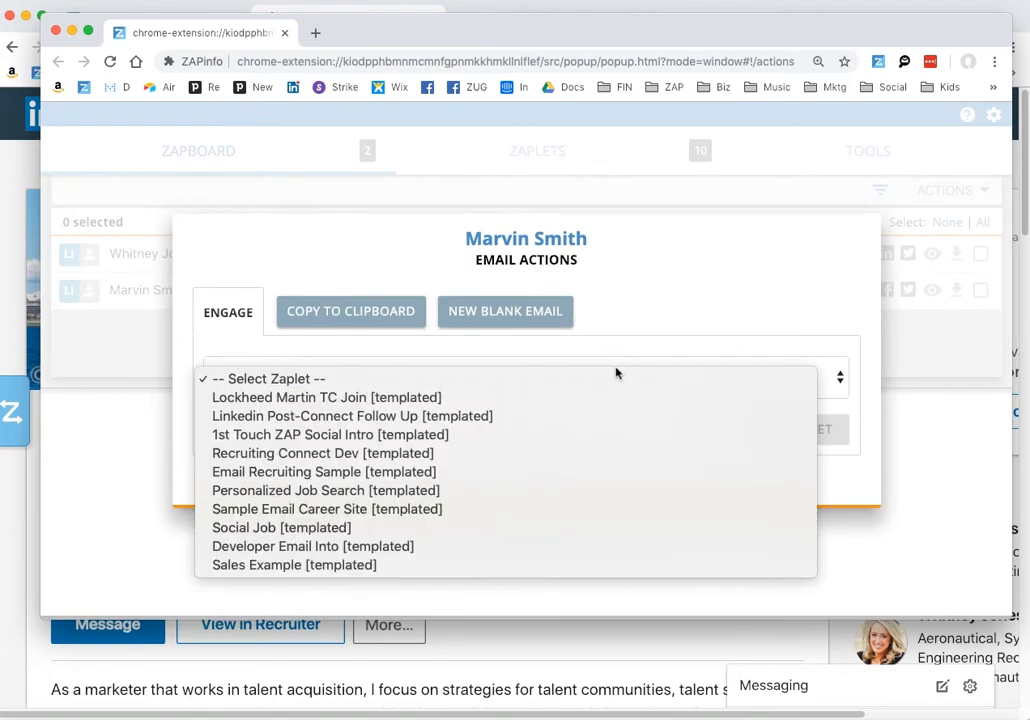
{"action": "left_click", "coordinate": [394, 474]}
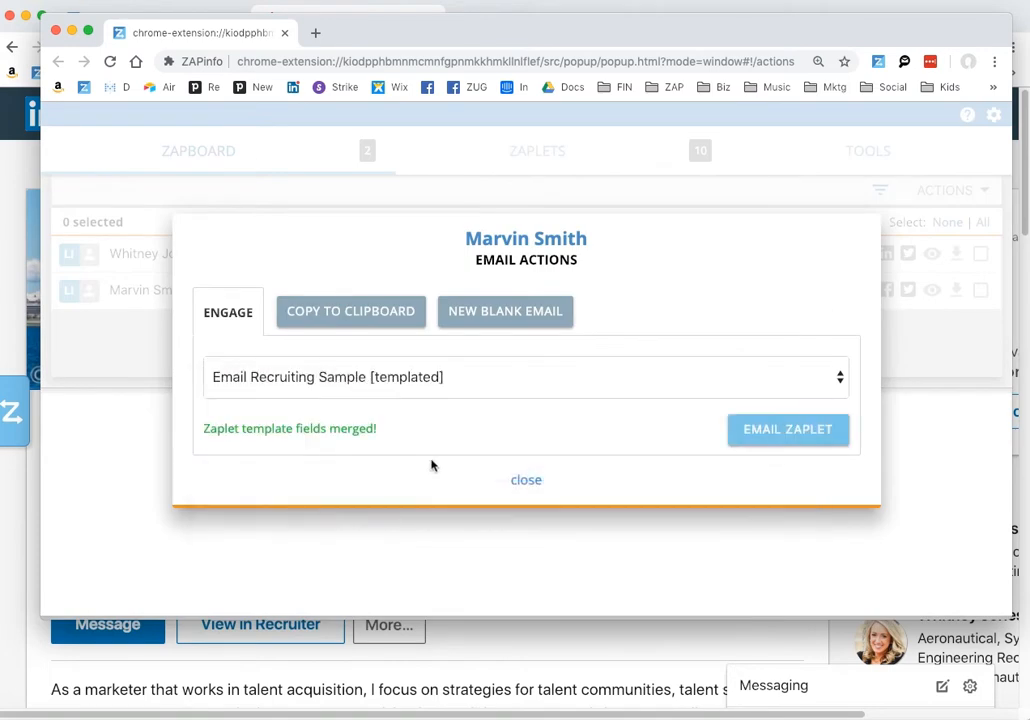
{"action": "left_click", "coordinate": [770, 430]}
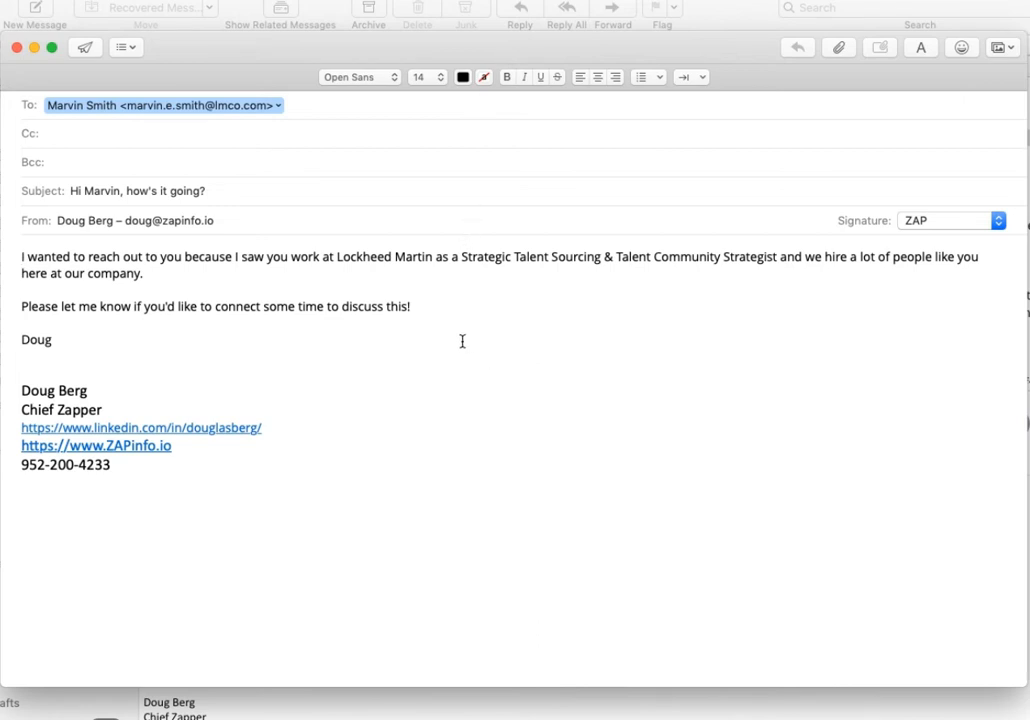
- Highlight the prefilled email's subject line, close the draft unsent, and return to the ZAPinfo window
{"action": "left_click_drag", "start_coordinate": [204, 190], "coordinate": [64, 189]}
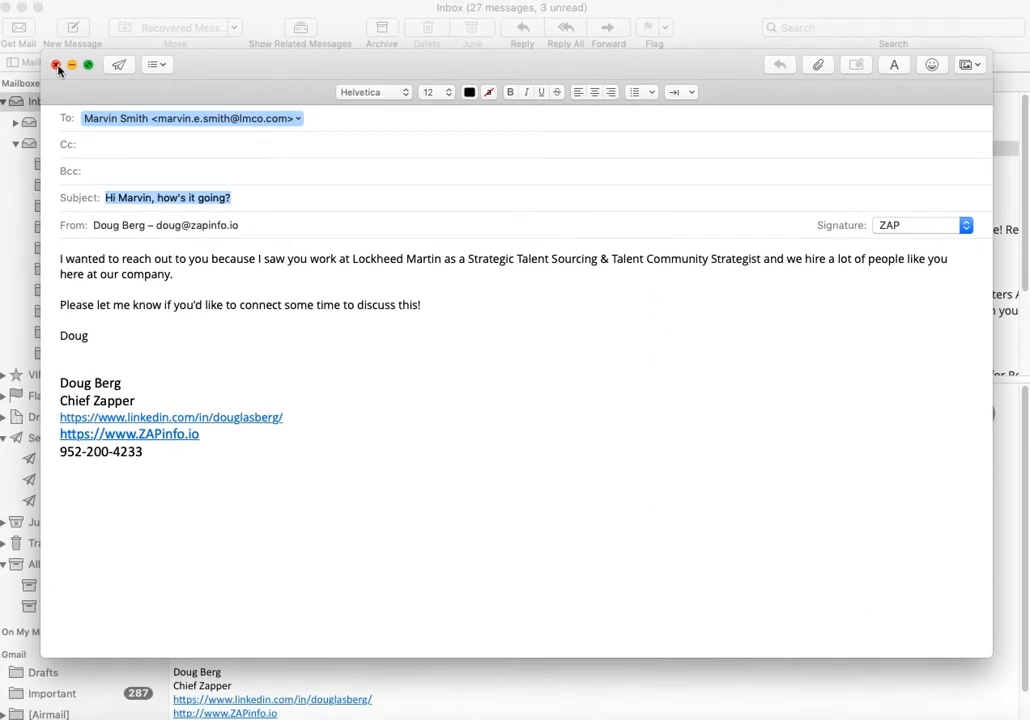
{"action": "key", "text": "super+Tab"}
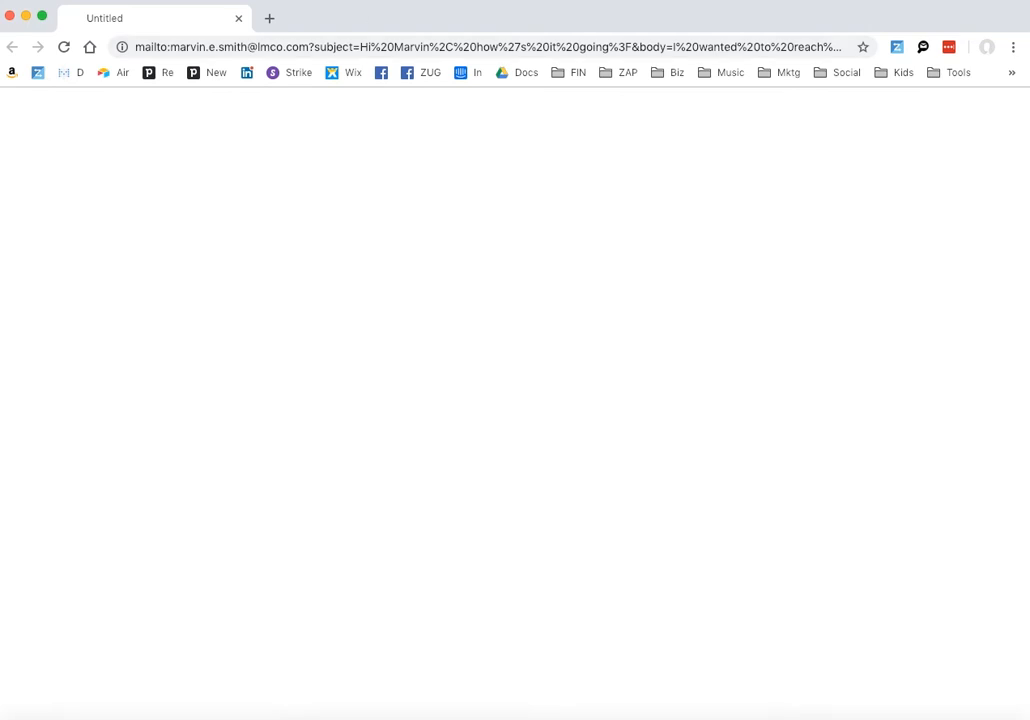
{"action": "left_click", "coordinate": [418, 2]}
{"action": "left_click", "coordinate": [434, 216]}
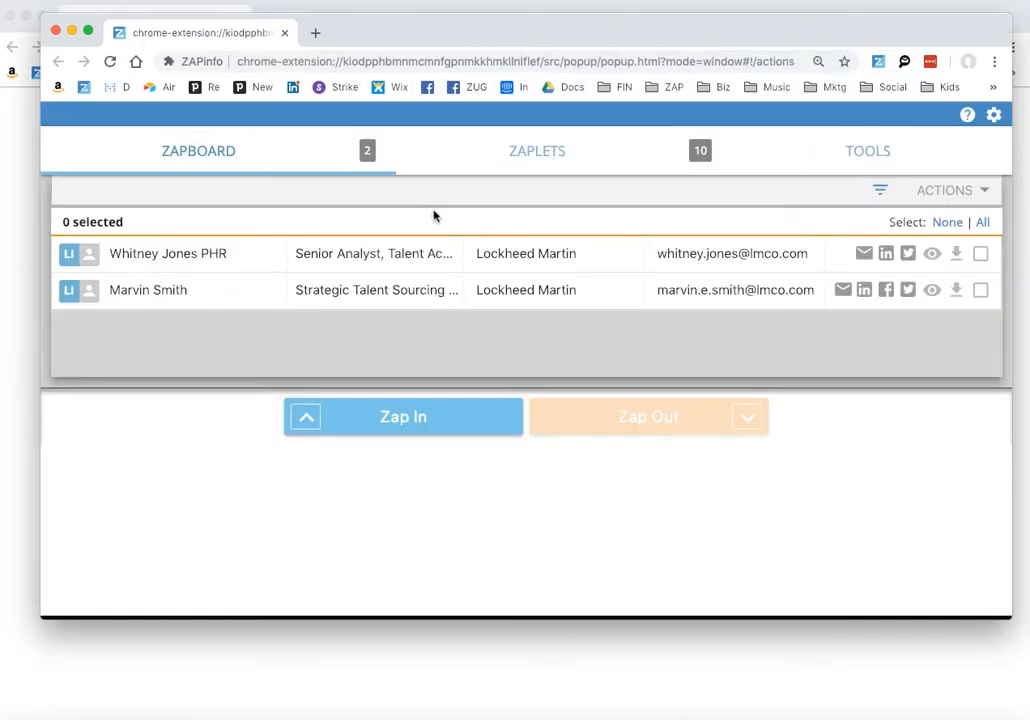
- Engage the same talent sourcing contact via Facebook, taking the Social Job zaplet to the profile
{"action": "left_click", "coordinate": [886, 292]}
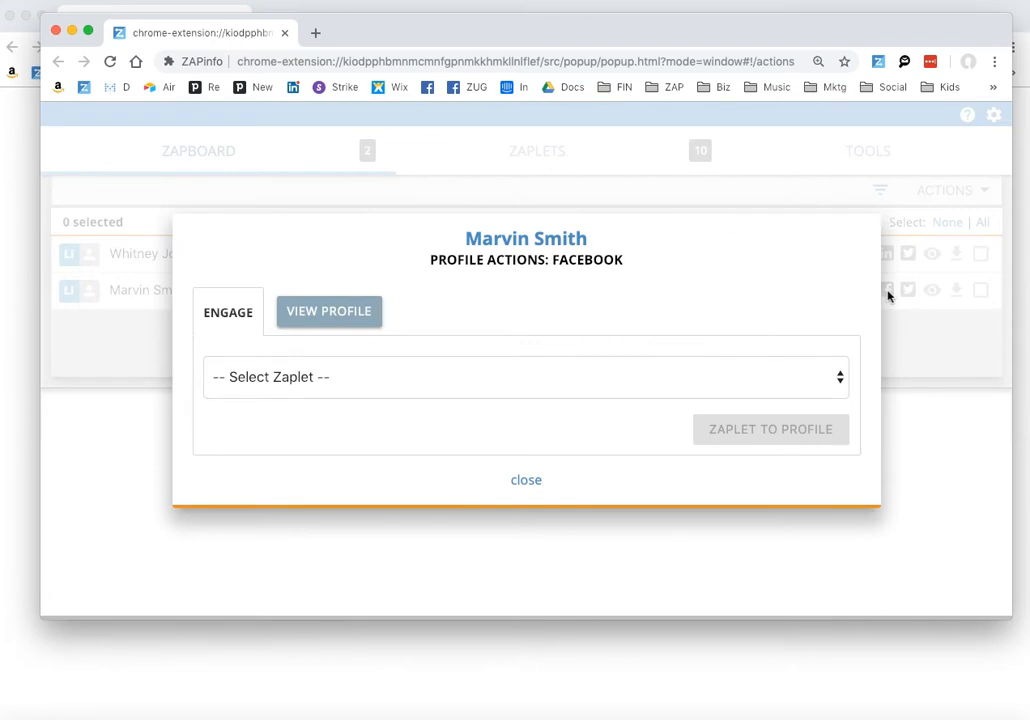
{"action": "left_click", "coordinate": [248, 378]}
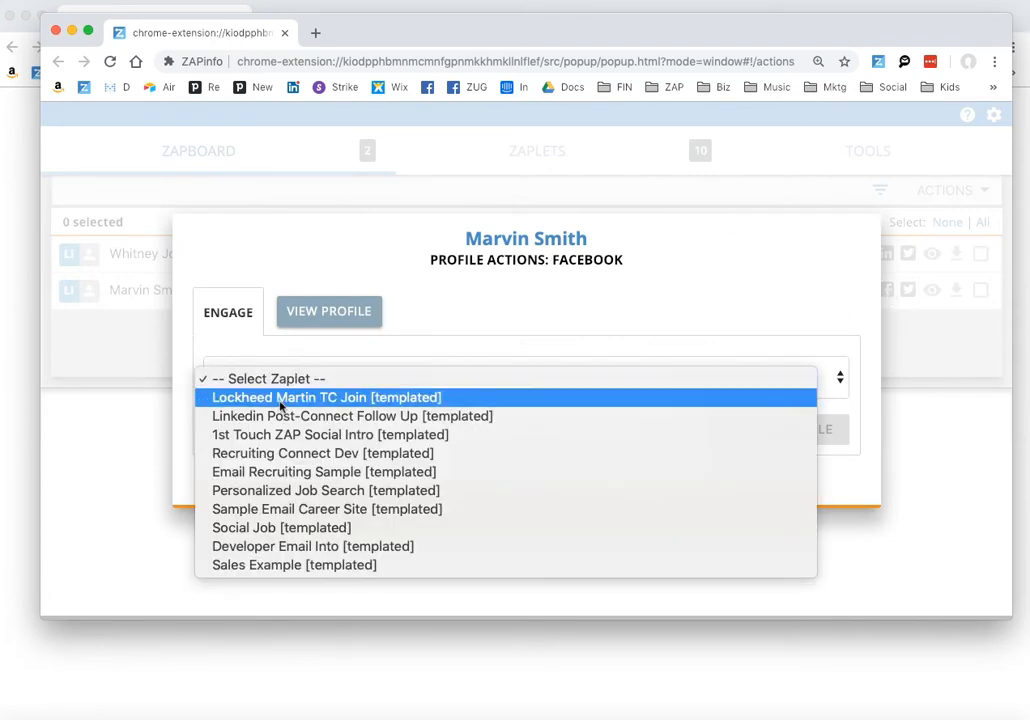
{"action": "left_click", "coordinate": [292, 527]}
{"action": "left_click", "coordinate": [720, 438]}
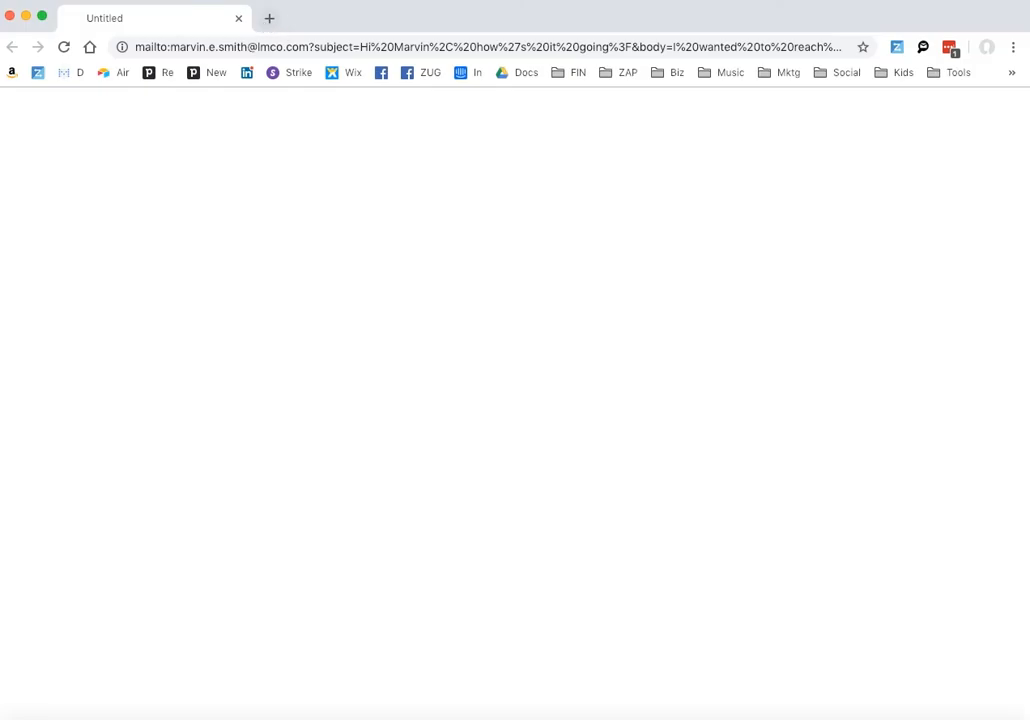
- Return to the contact's LinkedIn window and take the Social Job zaplet to their Twitter profile from the Zapboard
{"action": "left_click", "coordinate": [398, 0]}
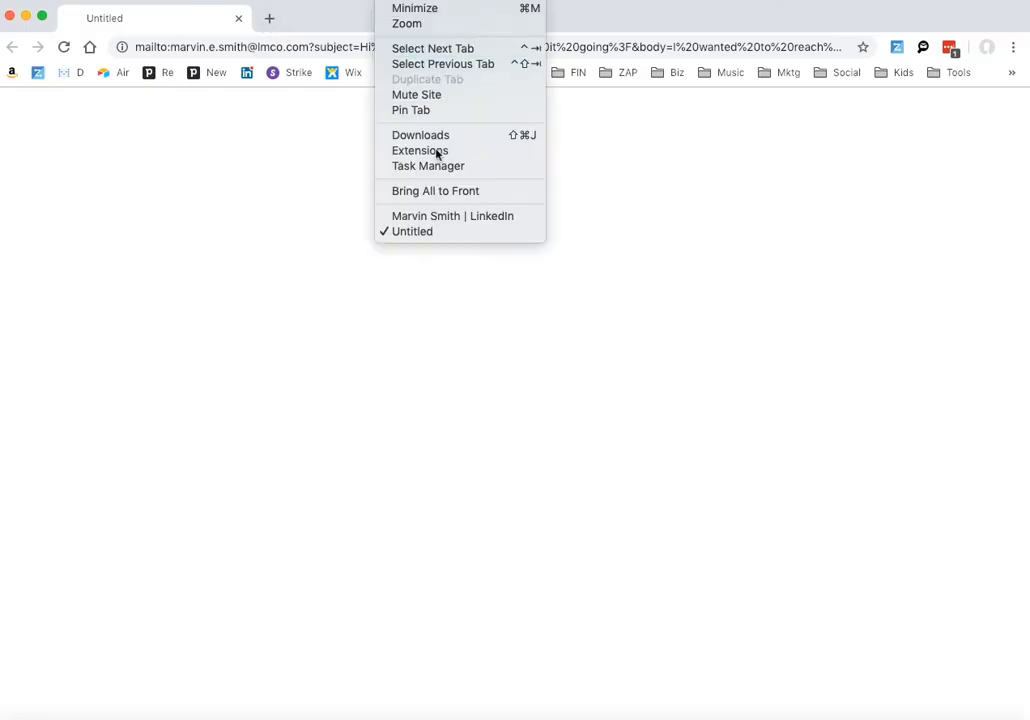
{"action": "left_click", "coordinate": [441, 220]}
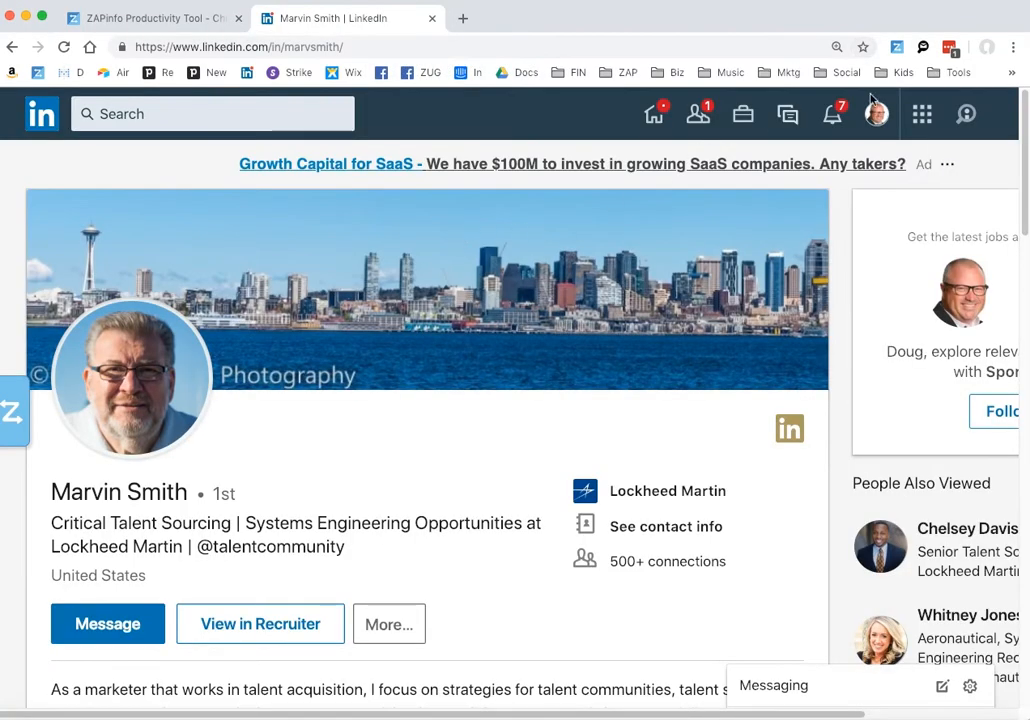
{"action": "left_click", "coordinate": [895, 50]}
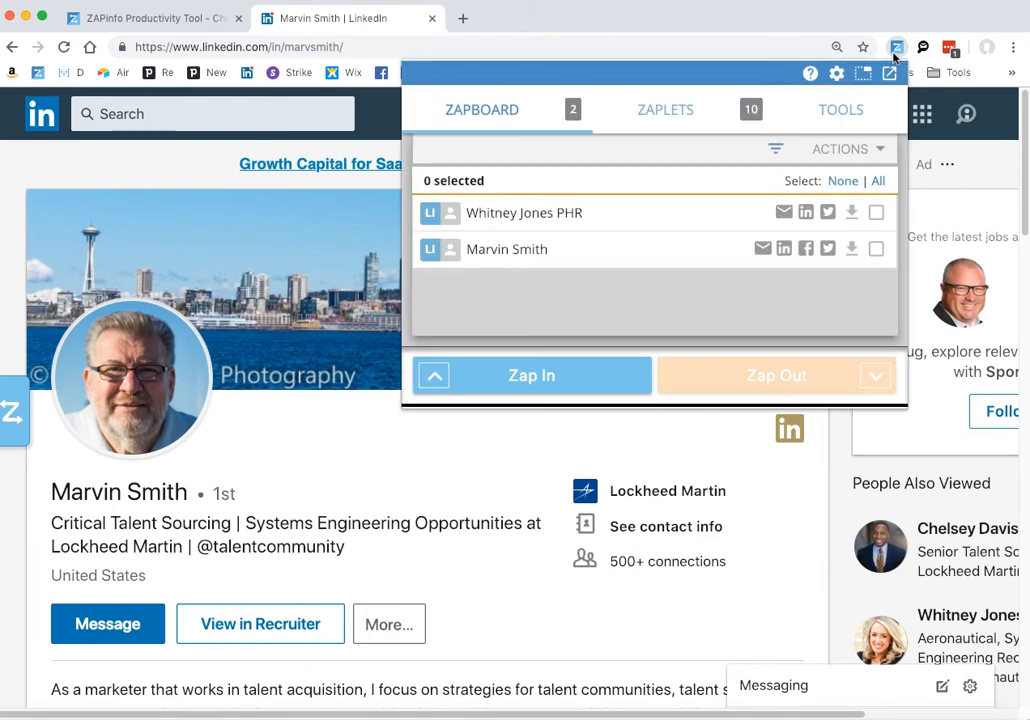
{"action": "left_click", "coordinate": [828, 250]}
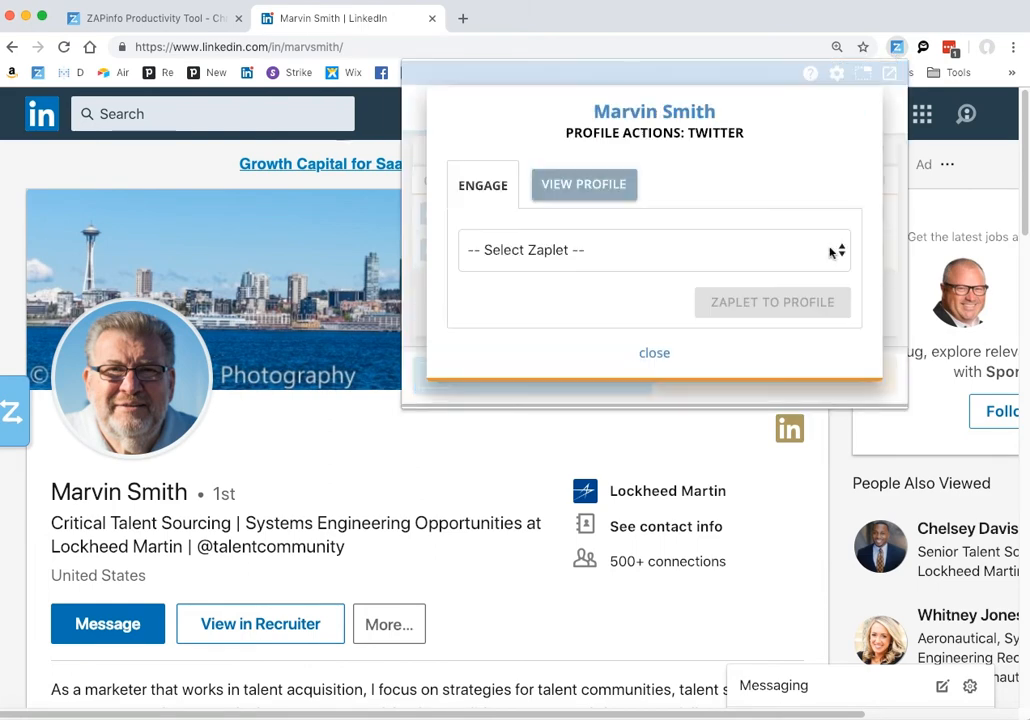
{"action": "left_click", "coordinate": [776, 252]}
{"action": "left_click", "coordinate": [559, 398]}
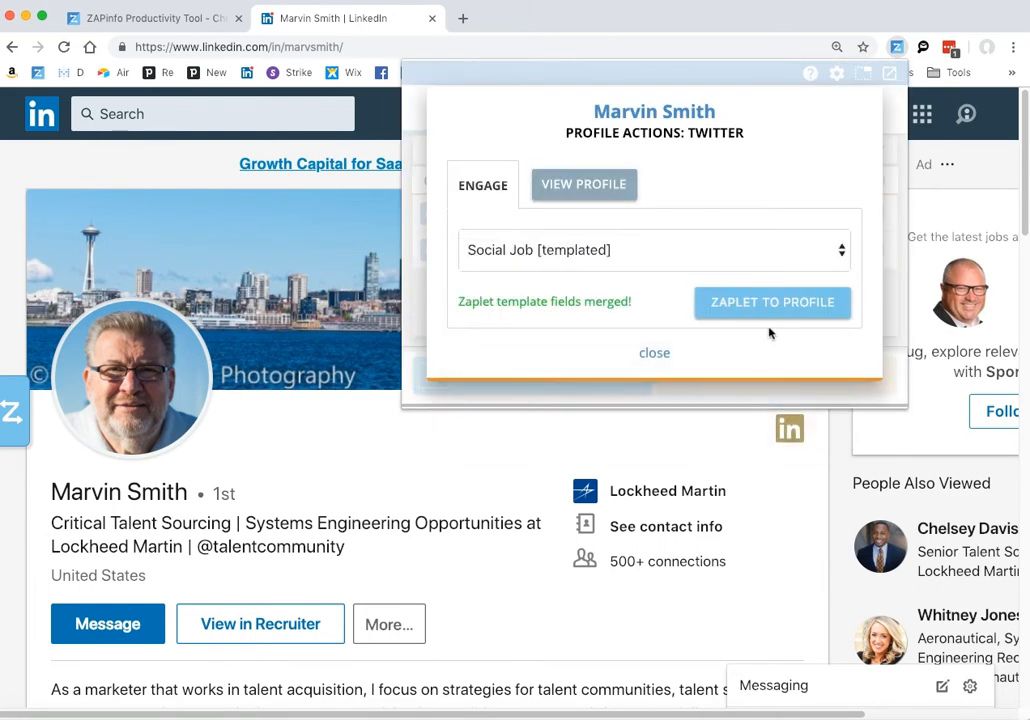
{"action": "left_click", "coordinate": [769, 306]}
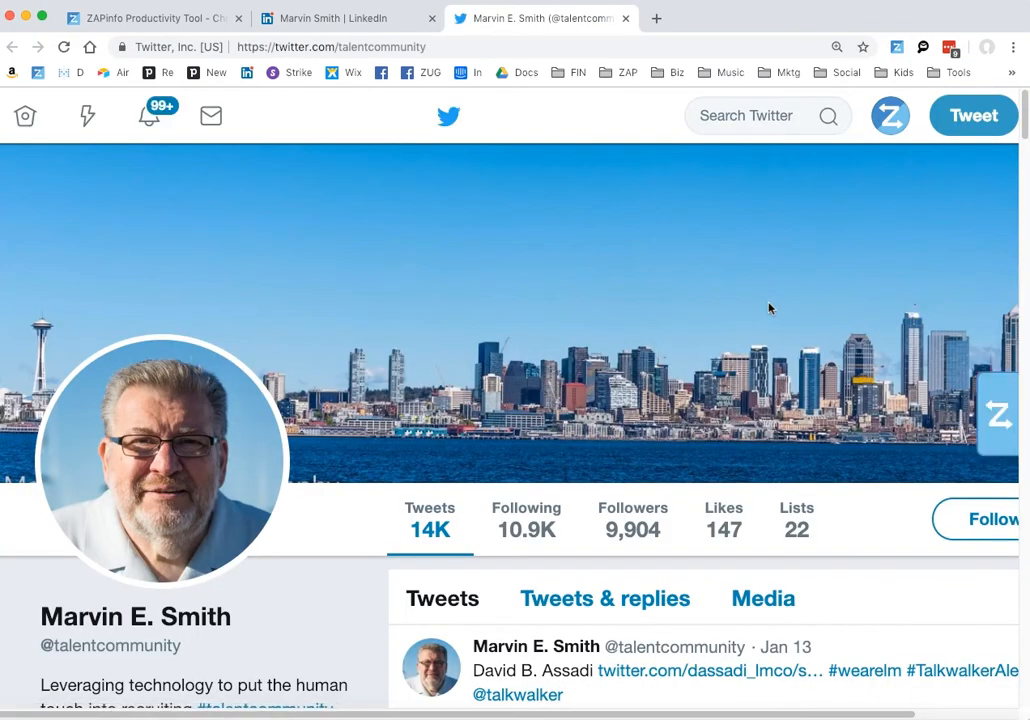
- Draft a tweet to the contact containing the merged Social Job message, and close it without posting
{"action": "scroll", "coordinate": [769, 308], "scroll_direction": "down", "scroll_amount": 5}
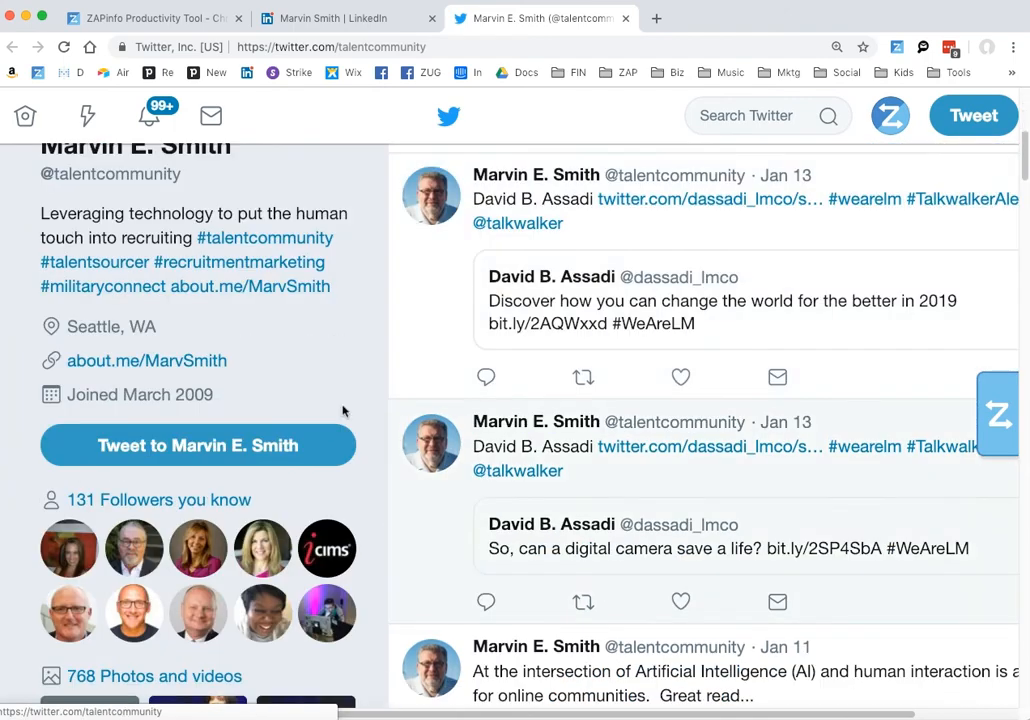
{"action": "left_click", "coordinate": [279, 442]}
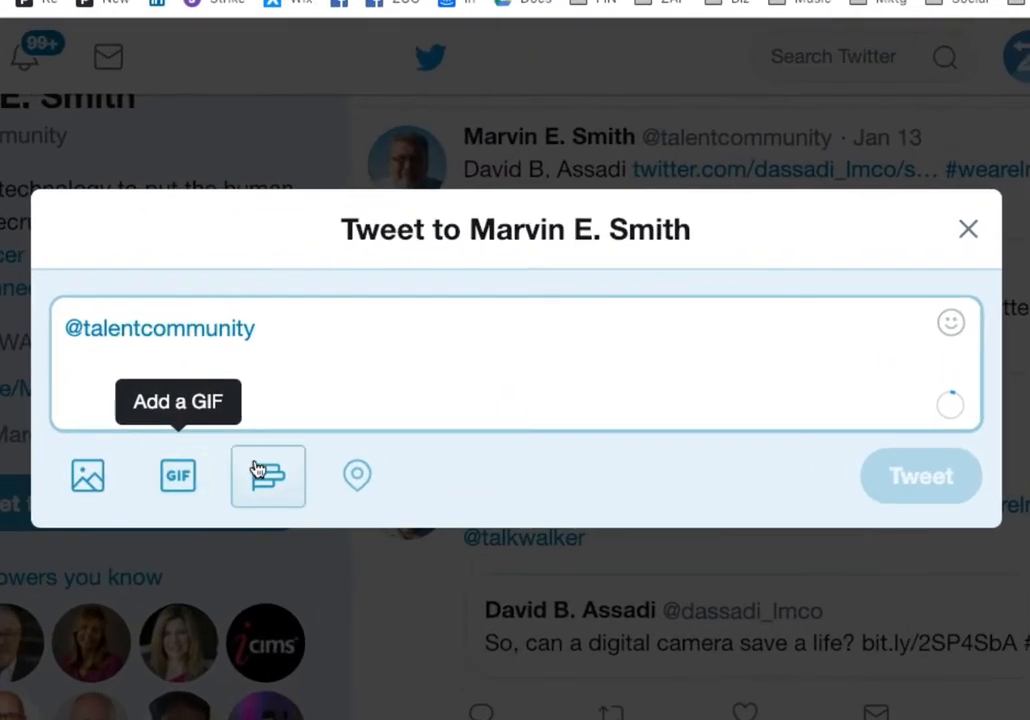
{"action": "type", "text": "Hey Marvin, your profile looks amazing!  If you'd be open to discussing a career move that's much better than what you're doing now, let me know.  I've got something amazing that might be interesting."}
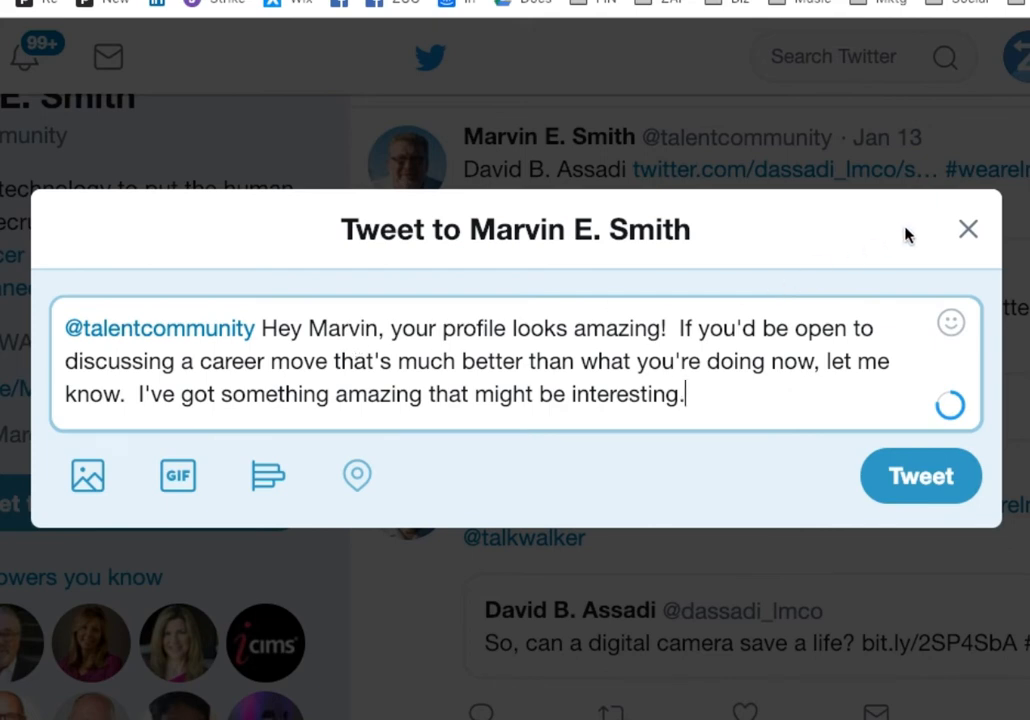
{"action": "left_click", "coordinate": [969, 231]}
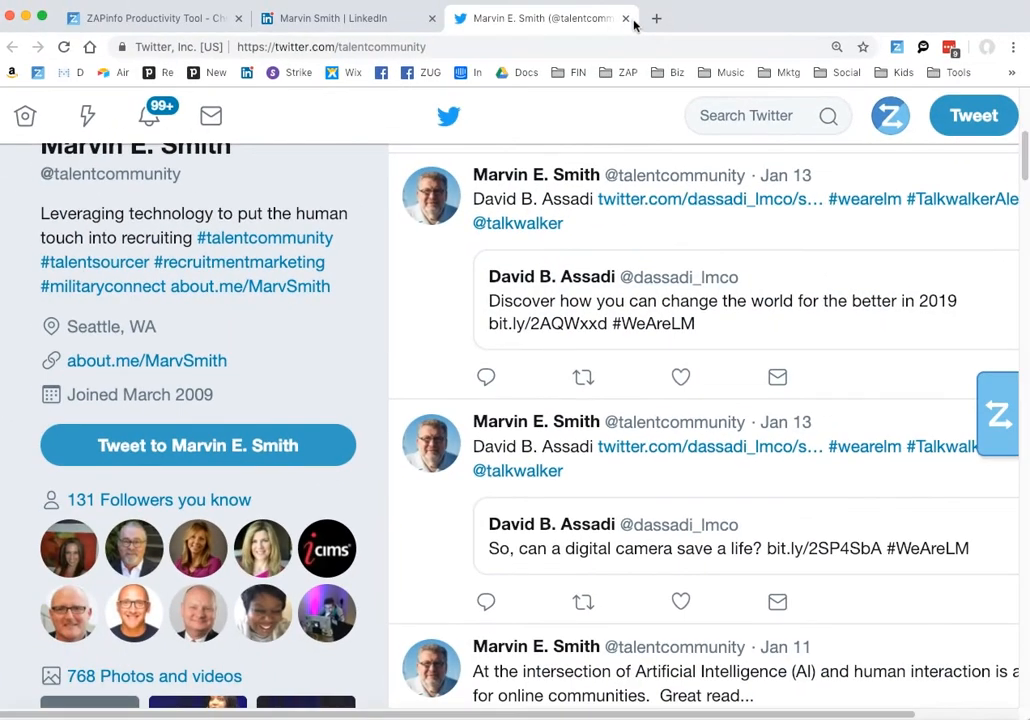
- Return to the ZAPinfo website and open the Email Recruiting Sample zaplet from the saved zaplets
{"action": "left_click", "coordinate": [186, 16]}
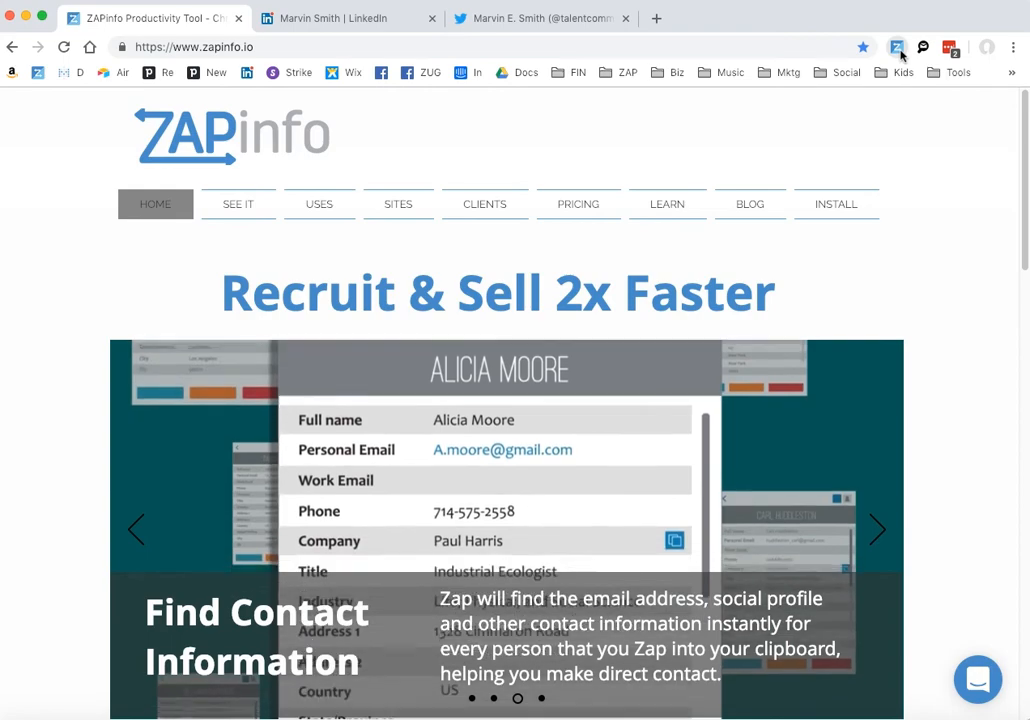
{"action": "left_click", "coordinate": [898, 50]}
{"action": "left_click", "coordinate": [680, 112]}
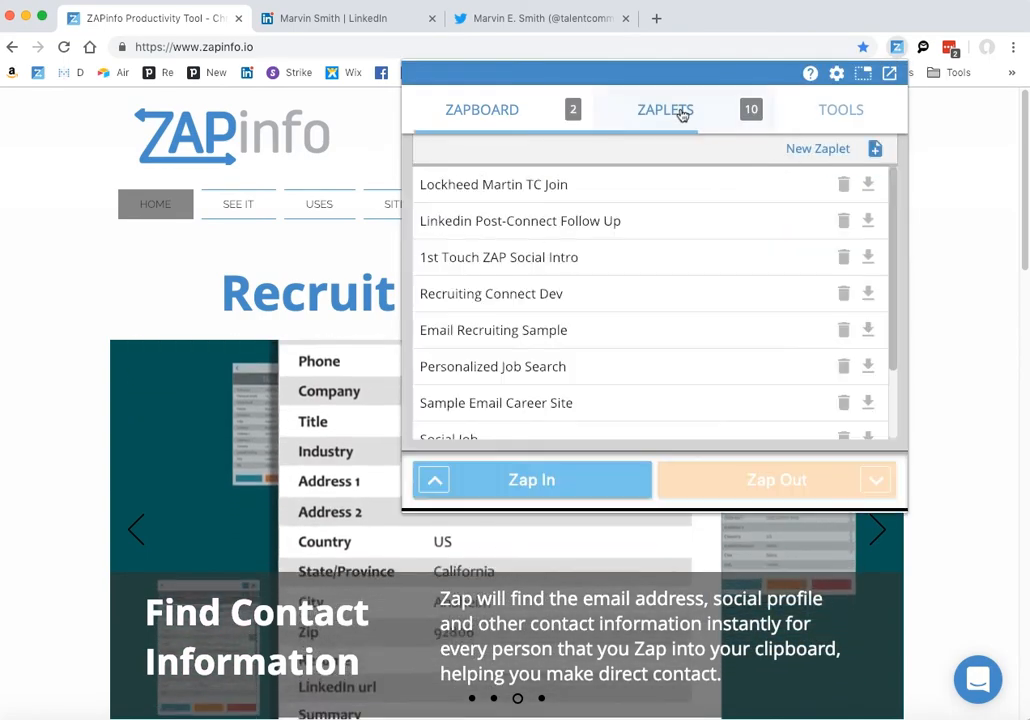
{"action": "left_click", "coordinate": [524, 331]}
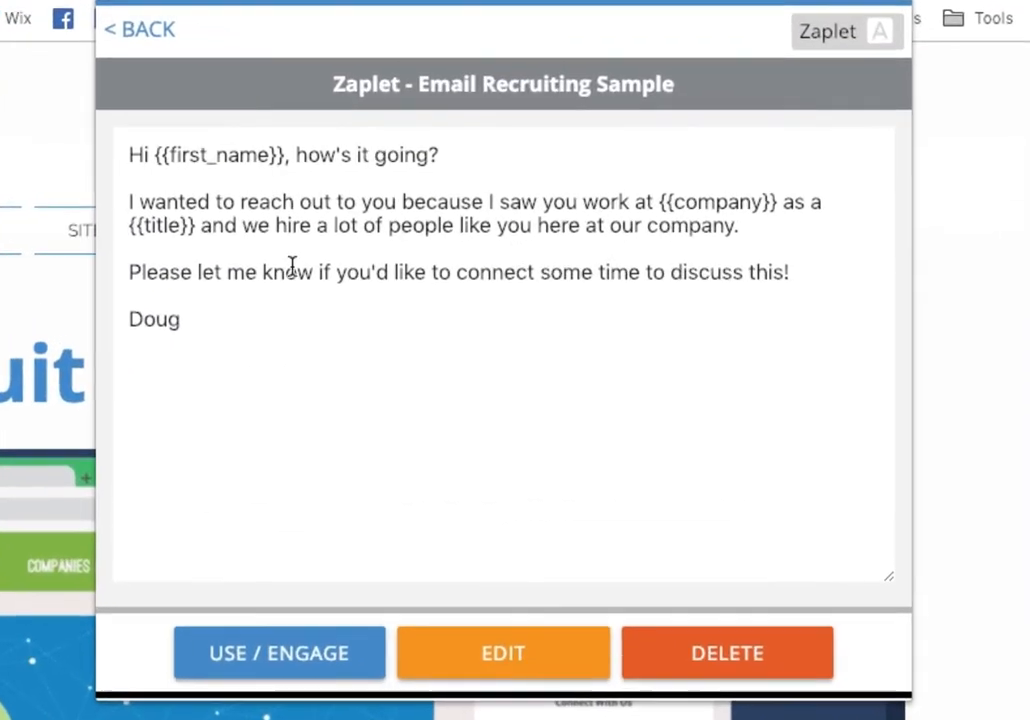
- Examine the zaplet's opening line and body text by highlighting each part of the template
{"action": "left_click_drag", "start_coordinate": [496, 150], "coordinate": [129, 147]}
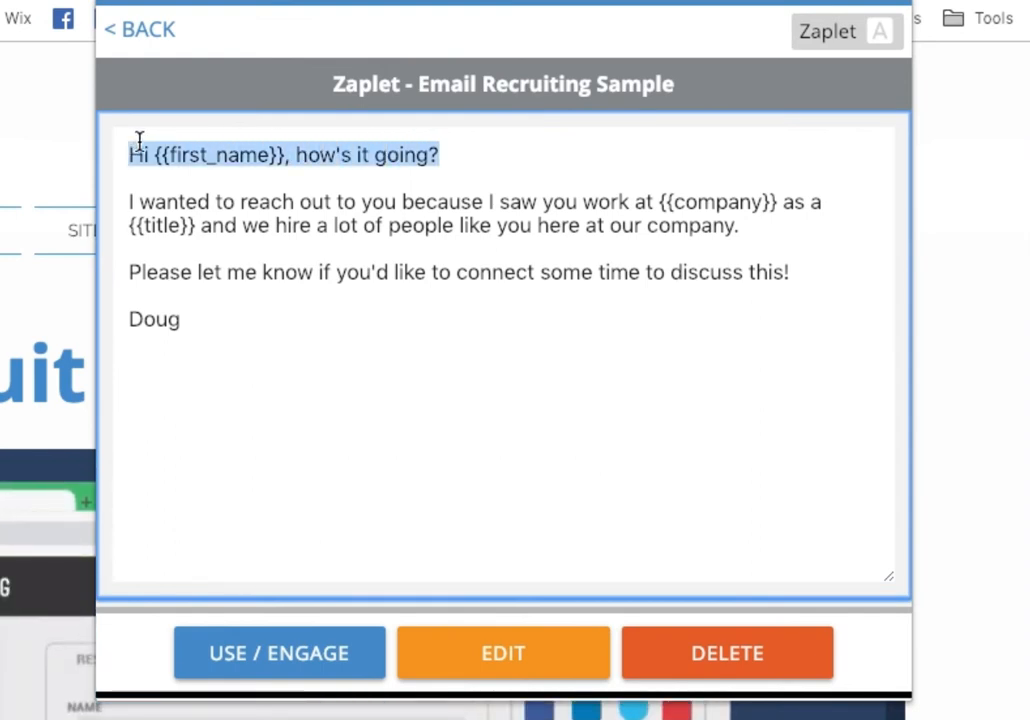
{"action": "left_click_drag", "start_coordinate": [118, 200], "coordinate": [218, 352]}
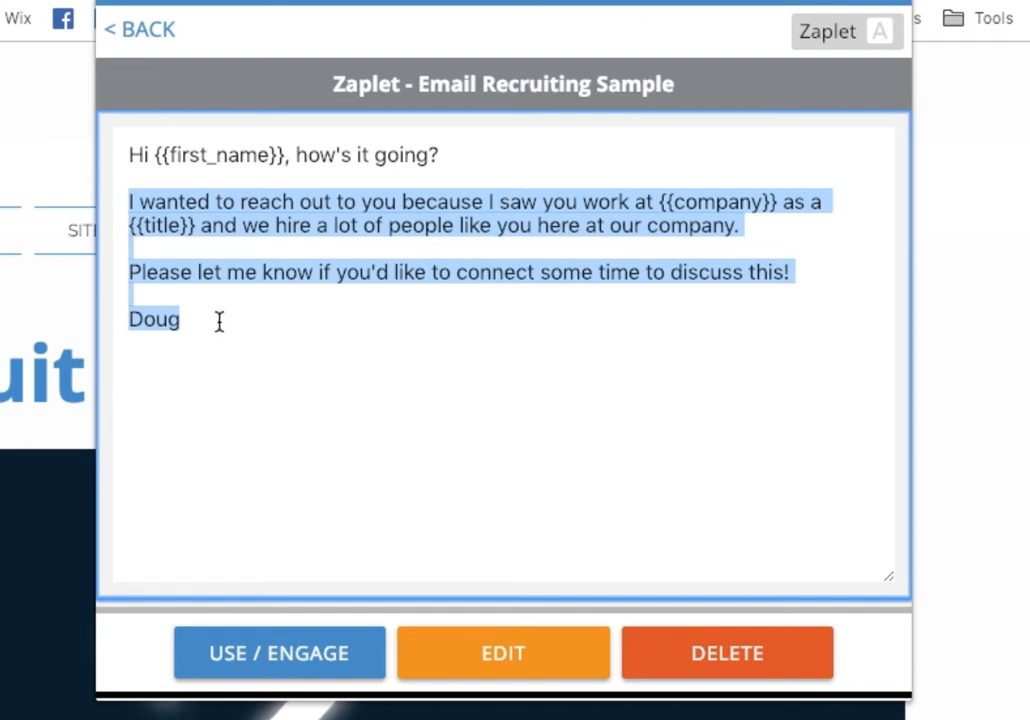
{"action": "left_click", "coordinate": [462, 157]}
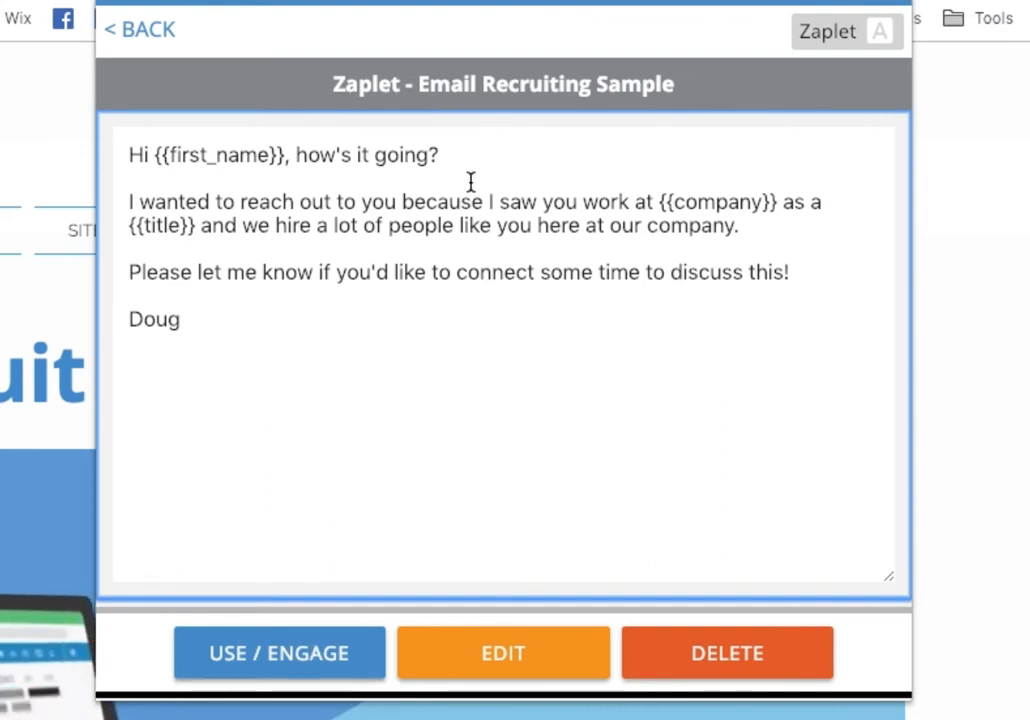
{"action": "triple_click", "coordinate": [364, 147]}
- Engage using the Email Recruiting Sample zaplet, merging it with the second contact's record and generating an email draft
{"action": "left_click", "coordinate": [299, 681]}
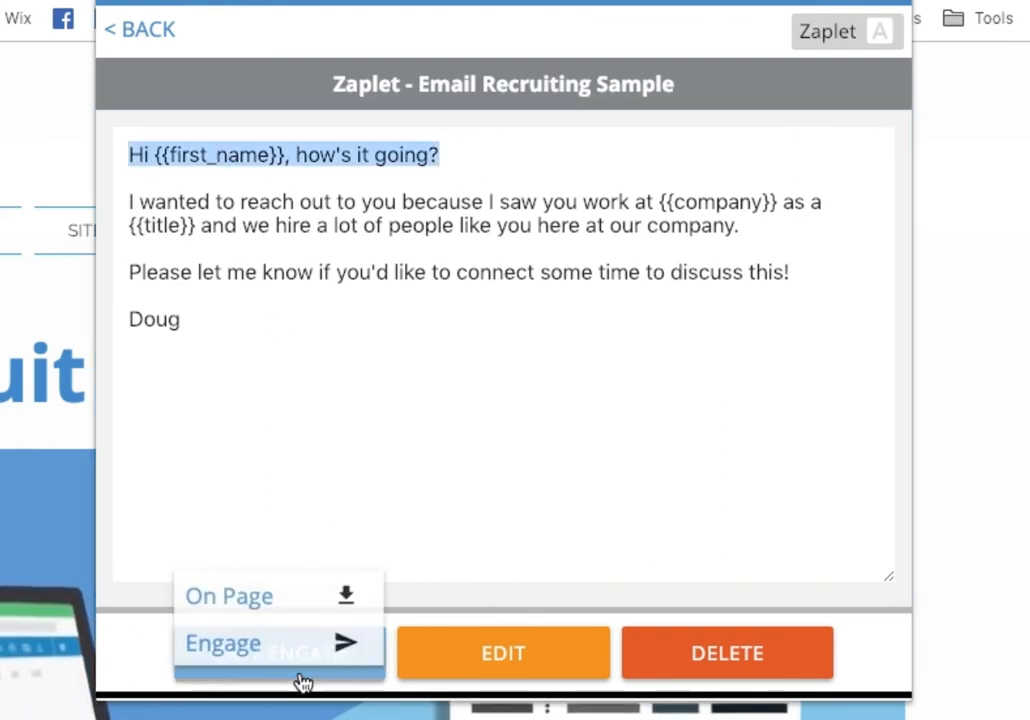
{"action": "left_click", "coordinate": [281, 650]}
{"action": "left_click", "coordinate": [278, 660]}
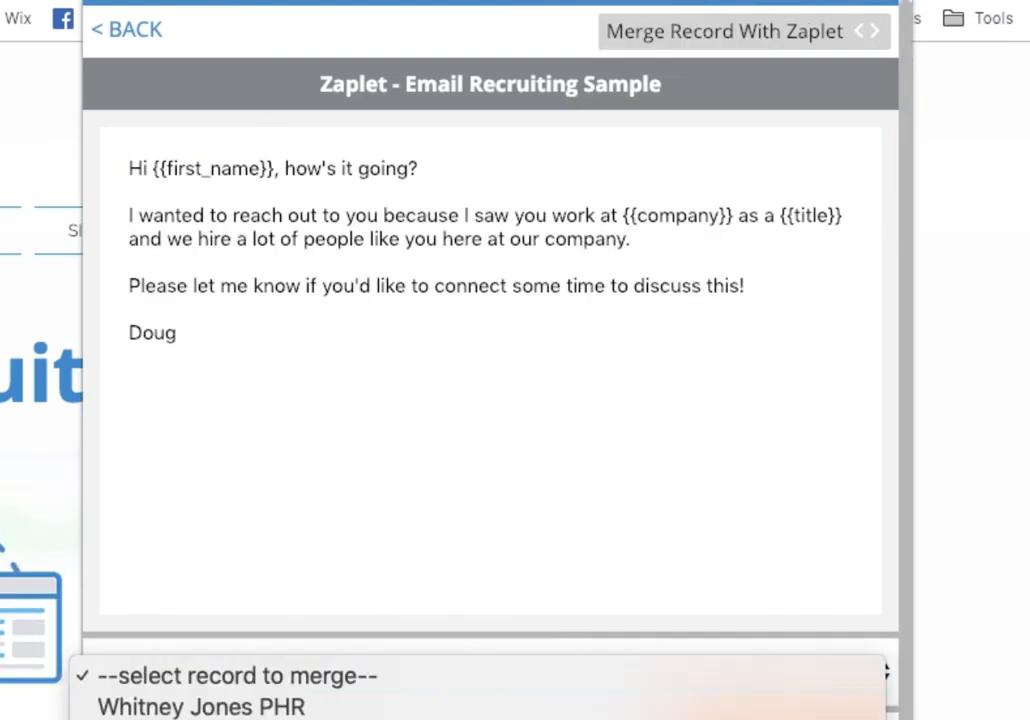
{"action": "left_click", "coordinate": [268, 718]}
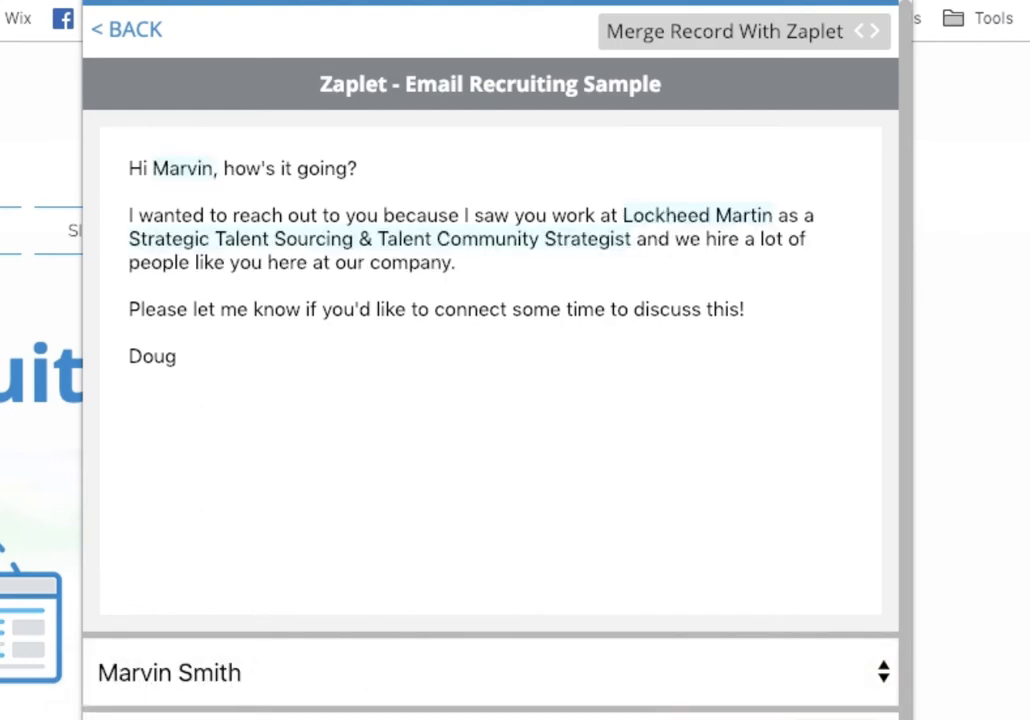
{"action": "left_click", "coordinate": [210, 717]}
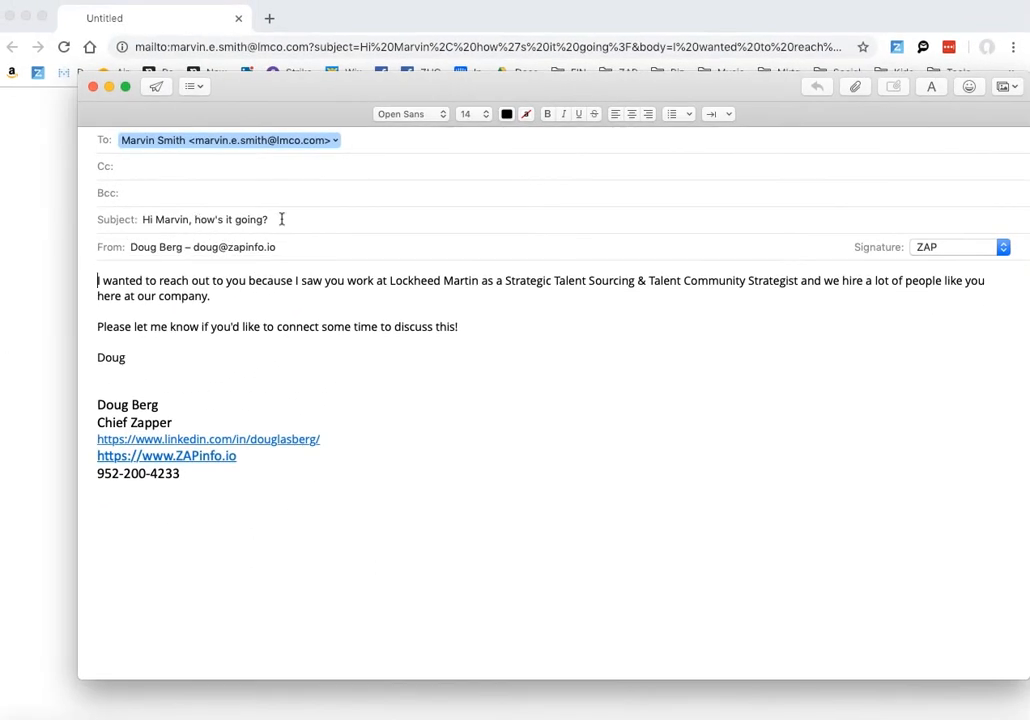
- Highlight the merged subject line in the email draft, discard the message without saving, and minimize the mail window
{"action": "left_click_drag", "start_coordinate": [281, 219], "coordinate": [128, 219]}
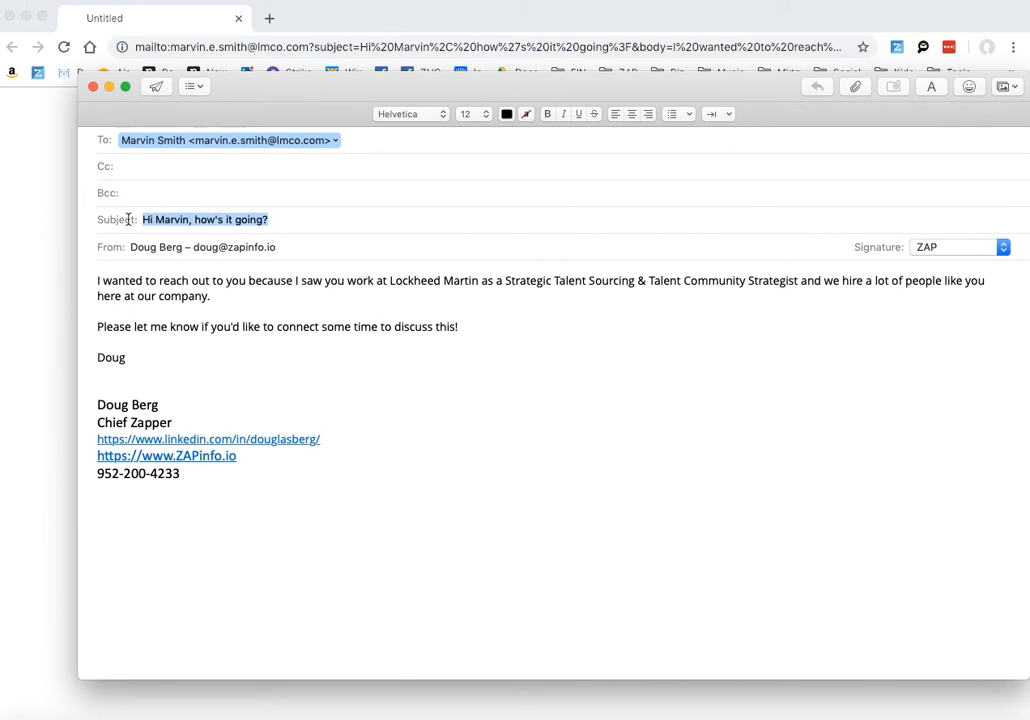
{"action": "left_click", "coordinate": [92, 87]}
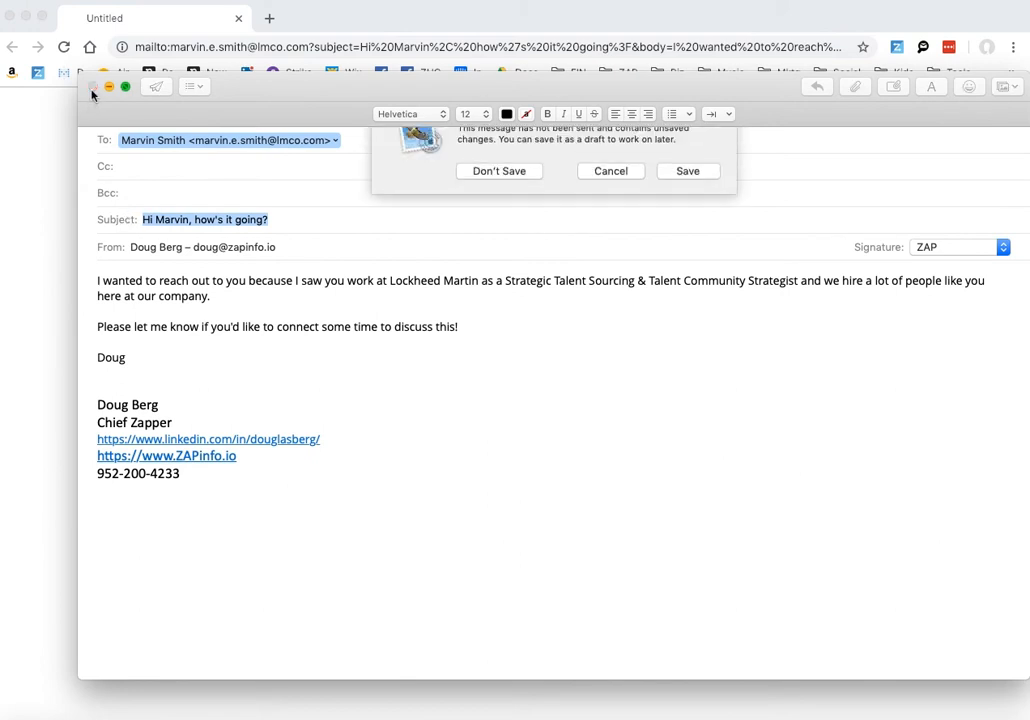
{"action": "left_click", "coordinate": [522, 209]}
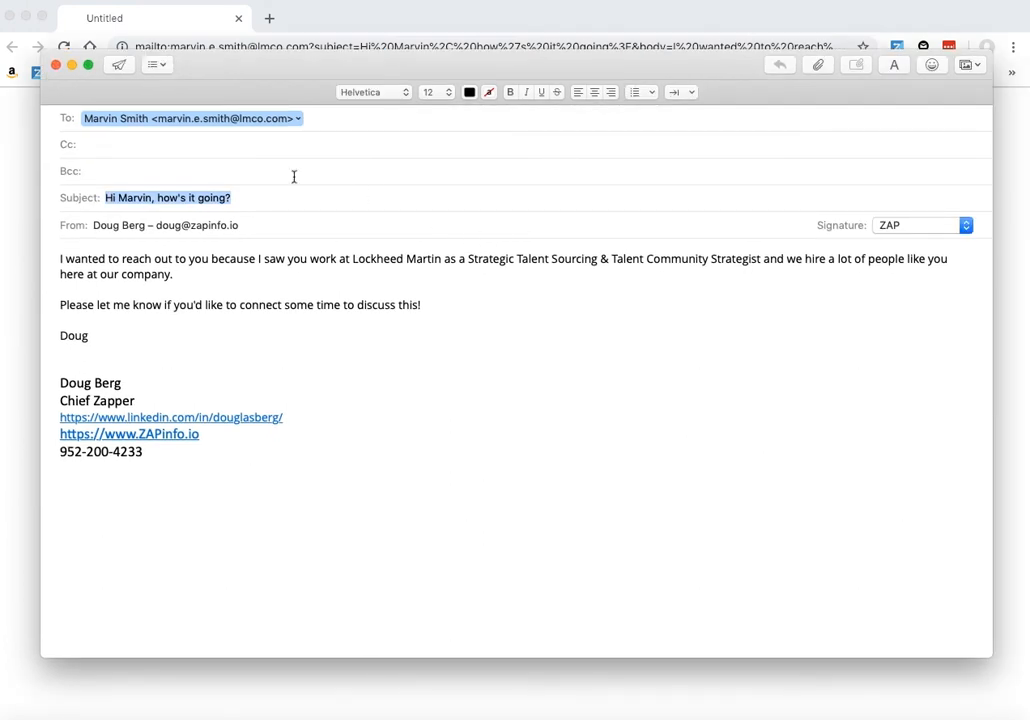
{"action": "left_click", "coordinate": [56, 66]}
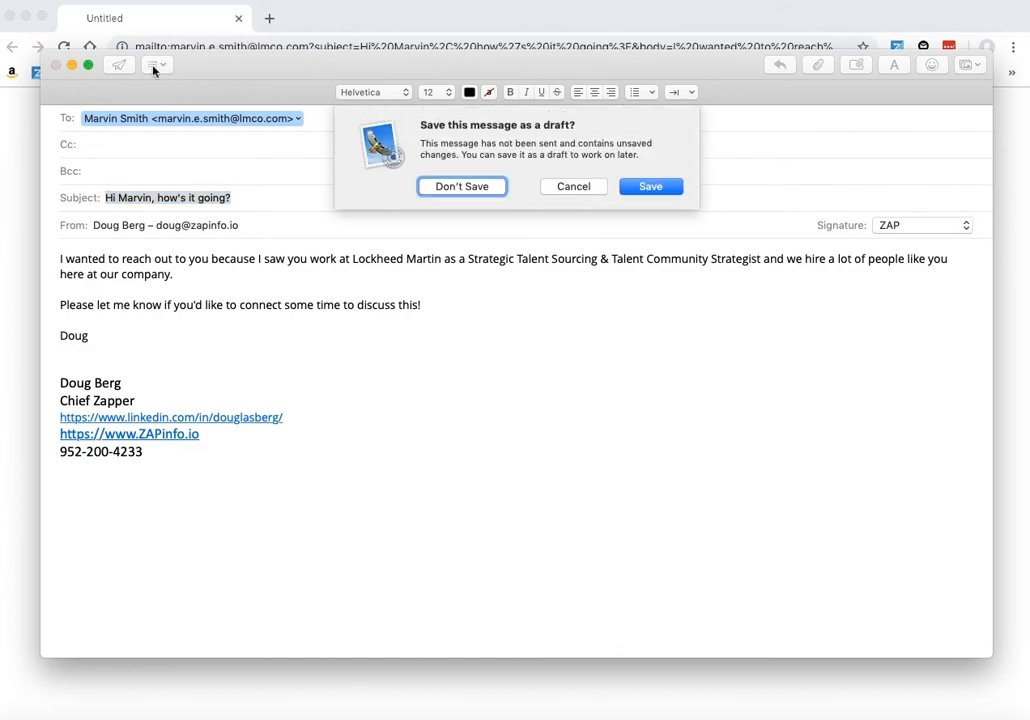
{"action": "left_click", "coordinate": [478, 190]}
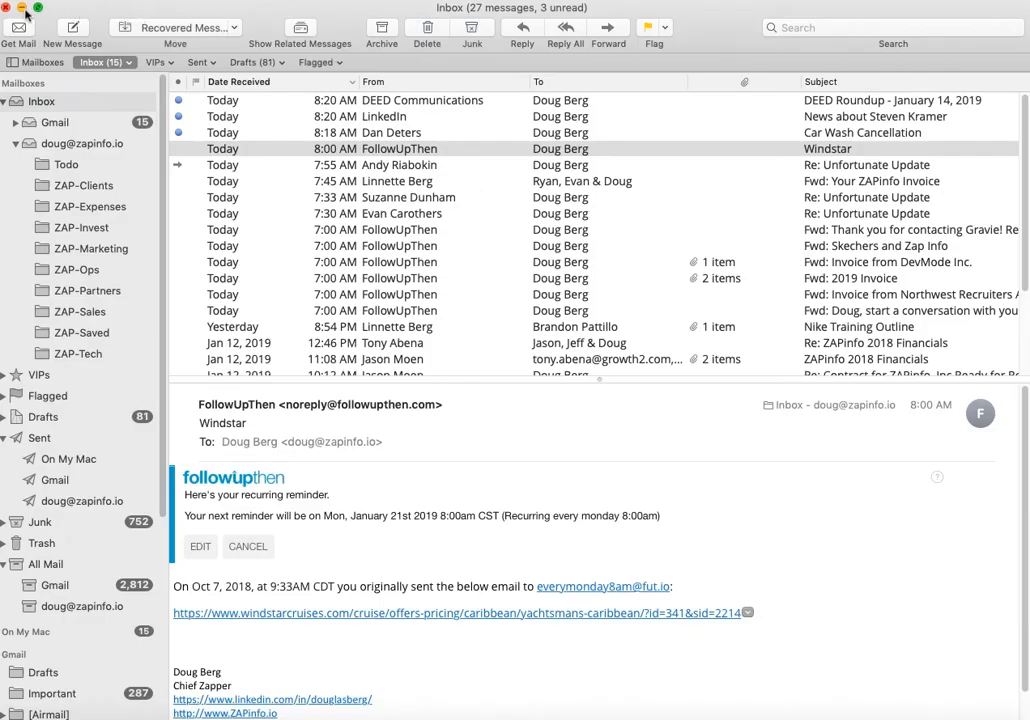
{"action": "left_click", "coordinate": [22, 8]}
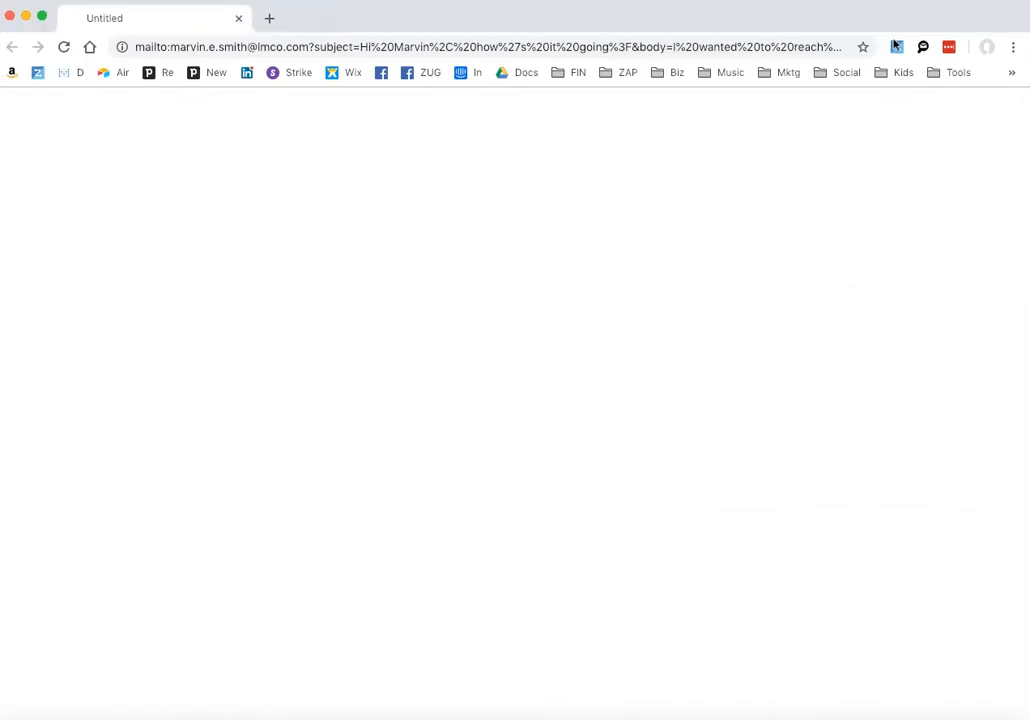
- Send the Email Recruiting Sample zaplet to the second contact's LinkedIn profile from the Zapboard
{"action": "left_click", "coordinate": [895, 47]}
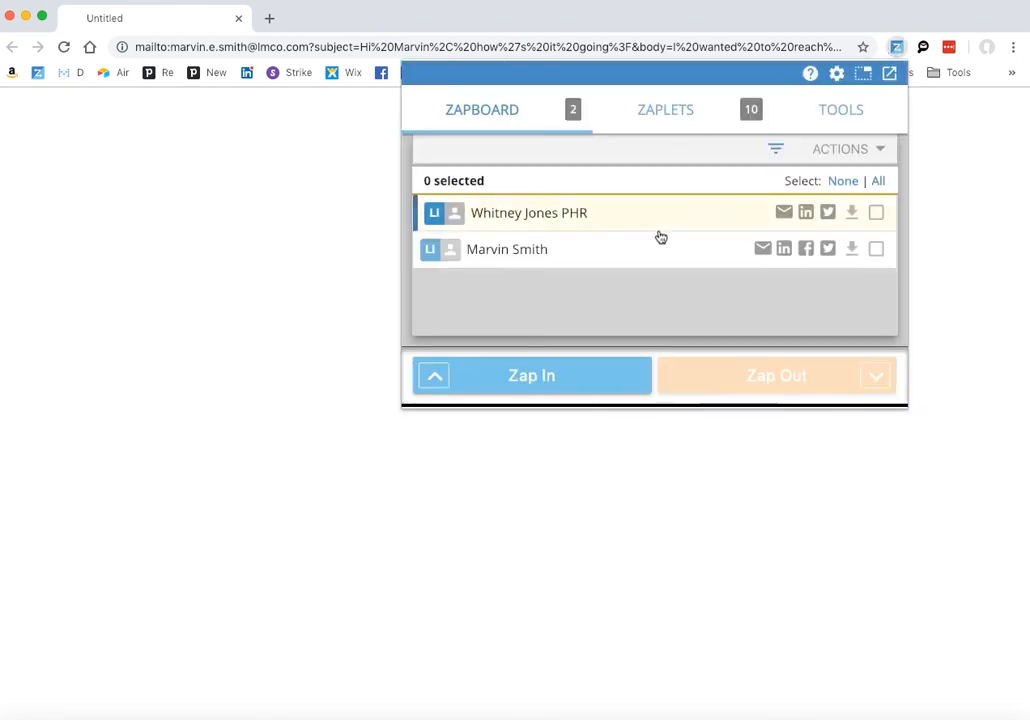
{"action": "left_click", "coordinate": [781, 256]}
{"action": "left_click", "coordinate": [713, 262]}
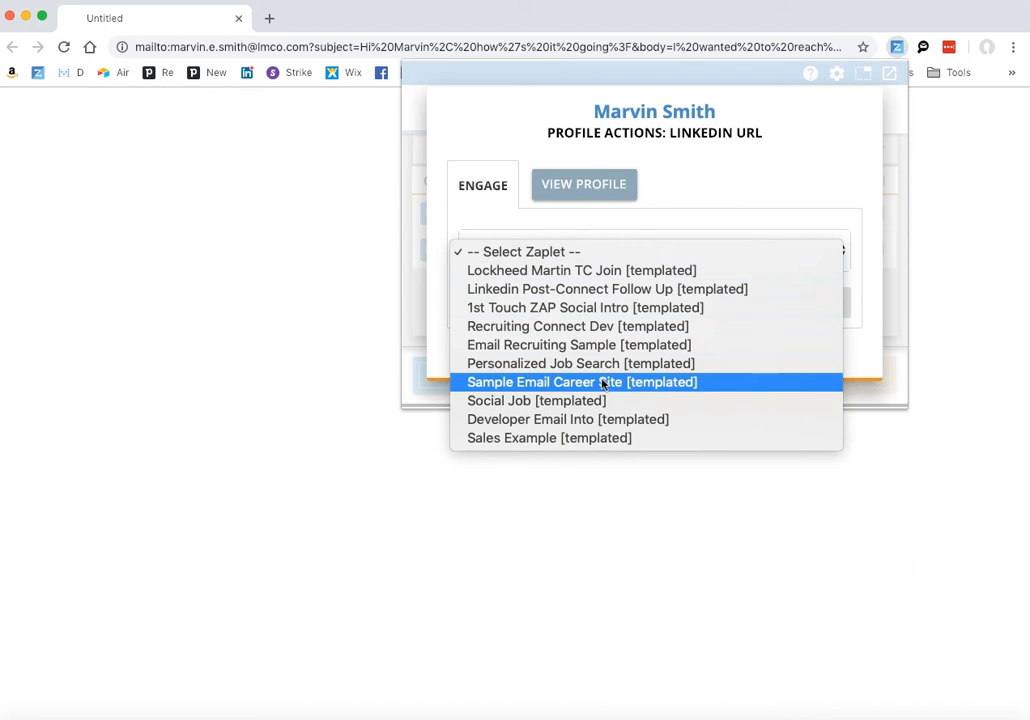
{"action": "left_click", "coordinate": [582, 345]}
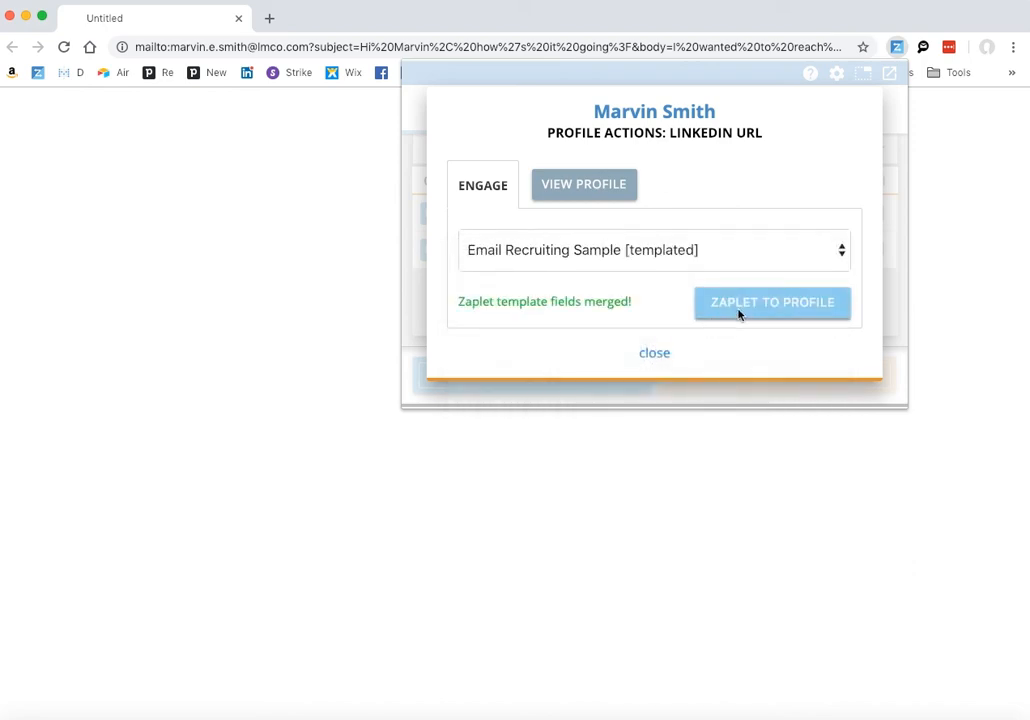
{"action": "left_click", "coordinate": [739, 303]}
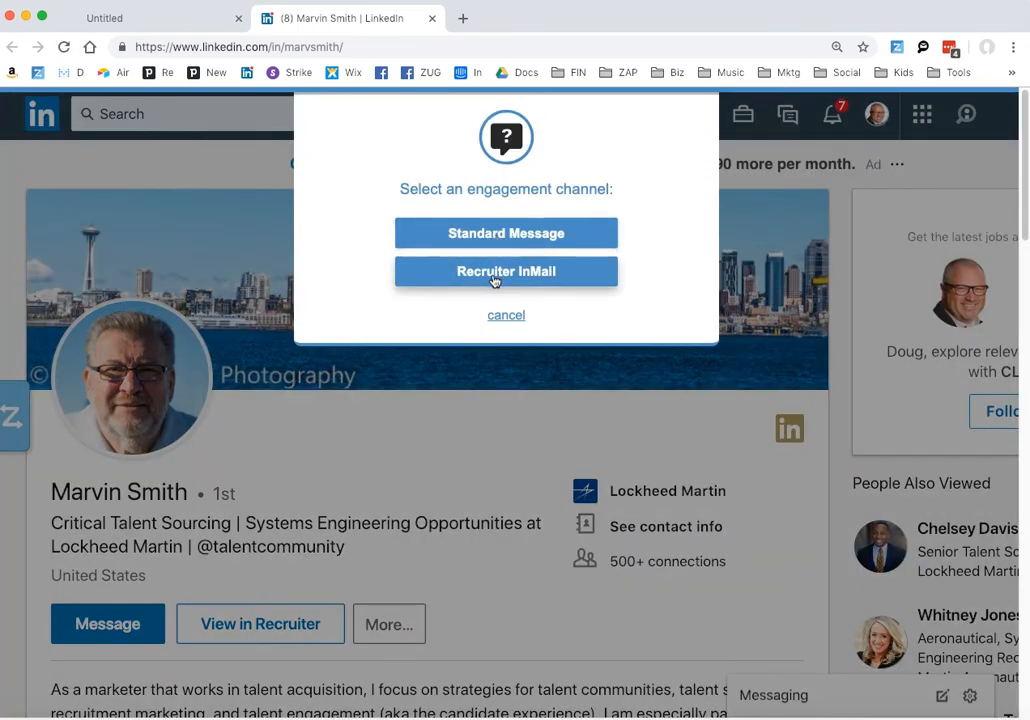
- Choose Recruiter InMail as the engagement channel, sign in to LinkedIn Recruiter, and continue with the Recruiter Lite contract
{"action": "left_click", "coordinate": [495, 275]}
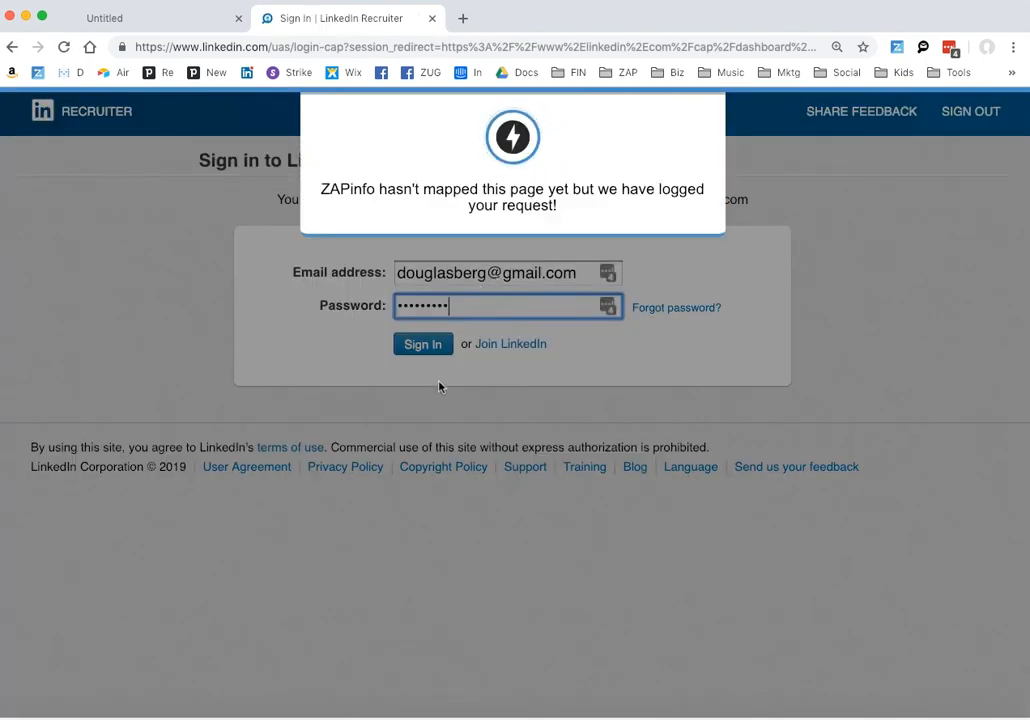
{"action": "left_click", "coordinate": [421, 341]}
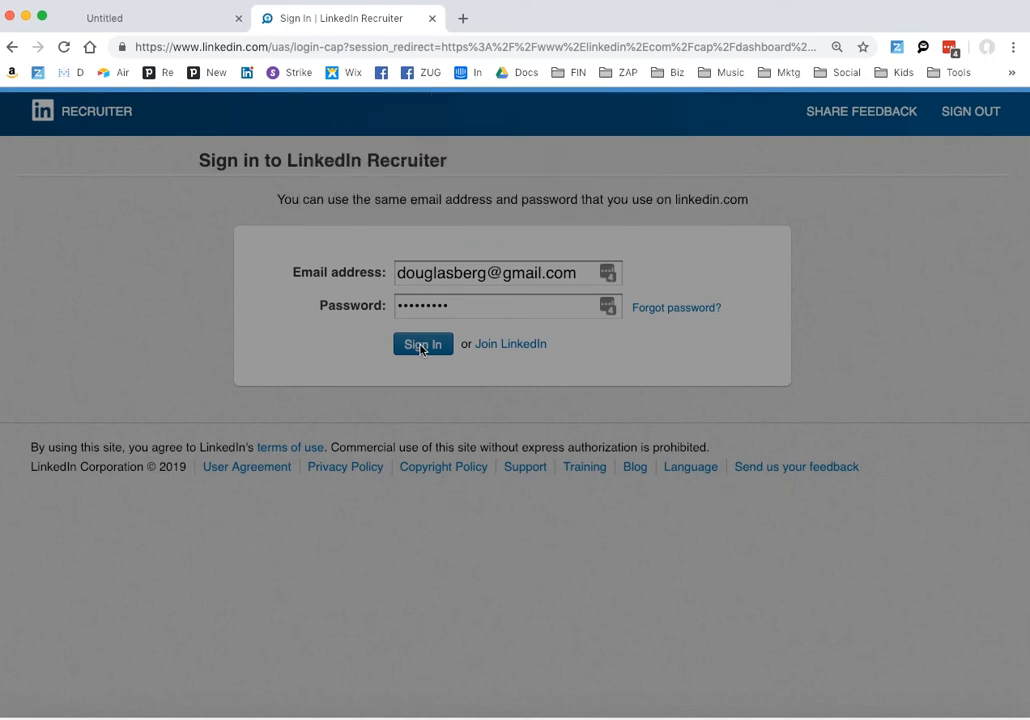
{"action": "left_click", "coordinate": [421, 345]}
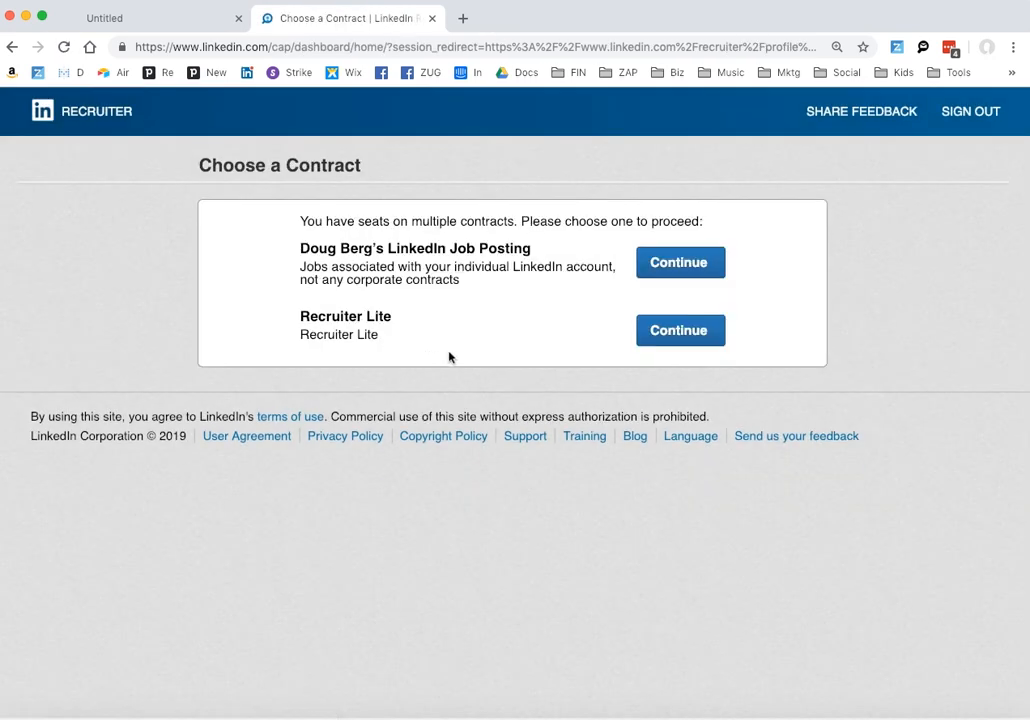
{"action": "left_click", "coordinate": [679, 345]}
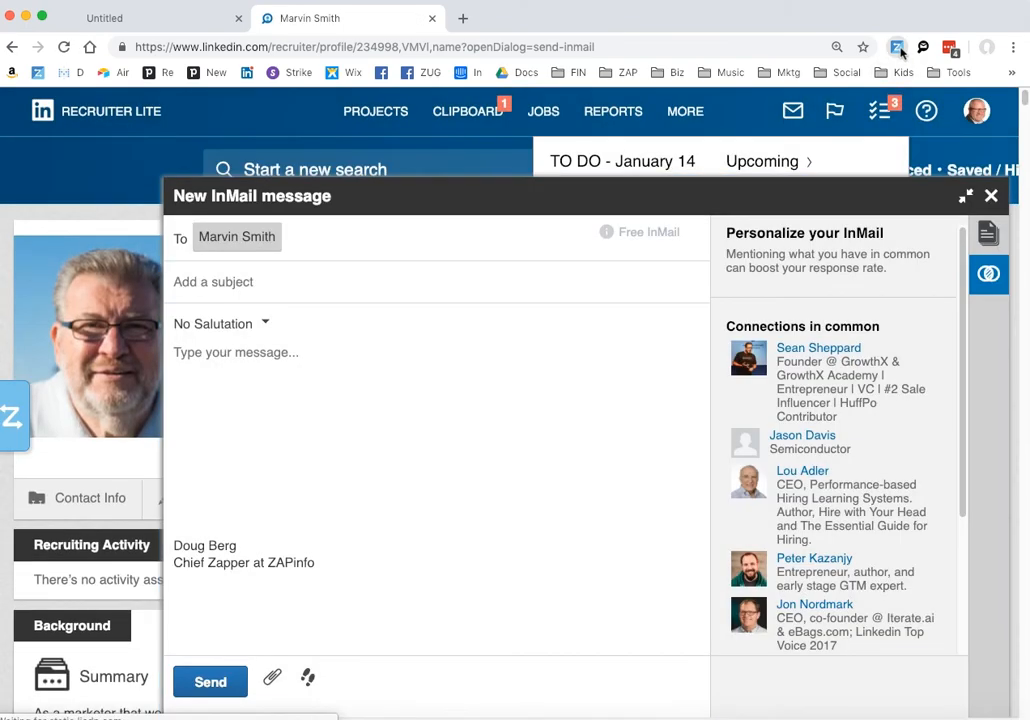
- Send the Email Recruiting Sample zaplet to the contact's LinkedIn profile again, using the Recruiter InMail channel
{"action": "left_click", "coordinate": [899, 49]}
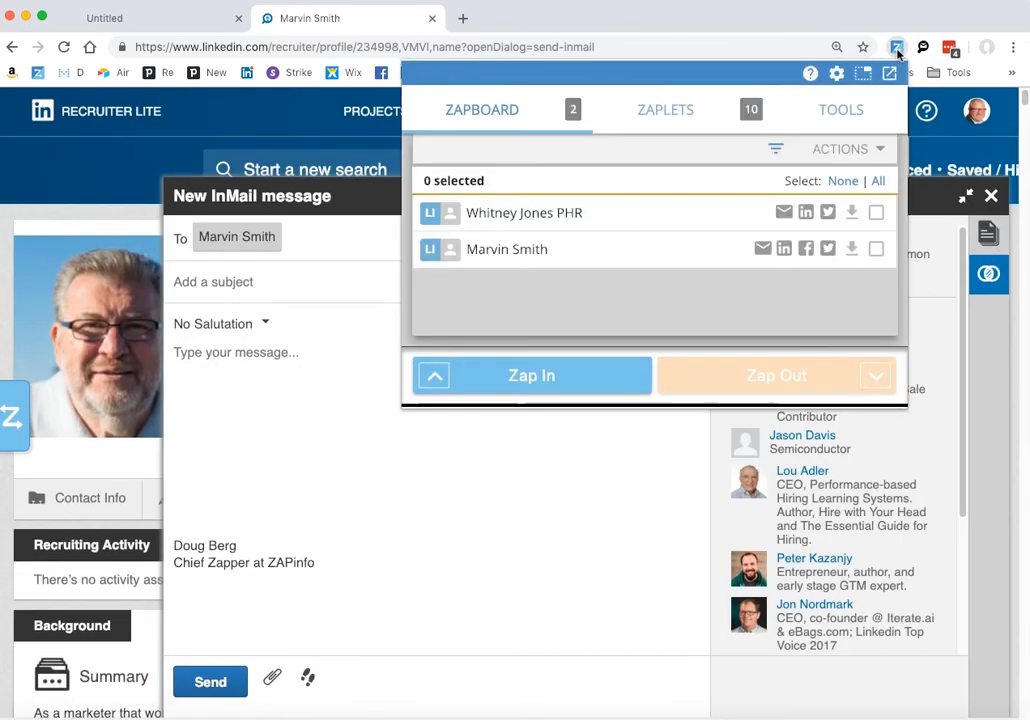
{"action": "left_click", "coordinate": [784, 250]}
{"action": "left_click", "coordinate": [715, 253]}
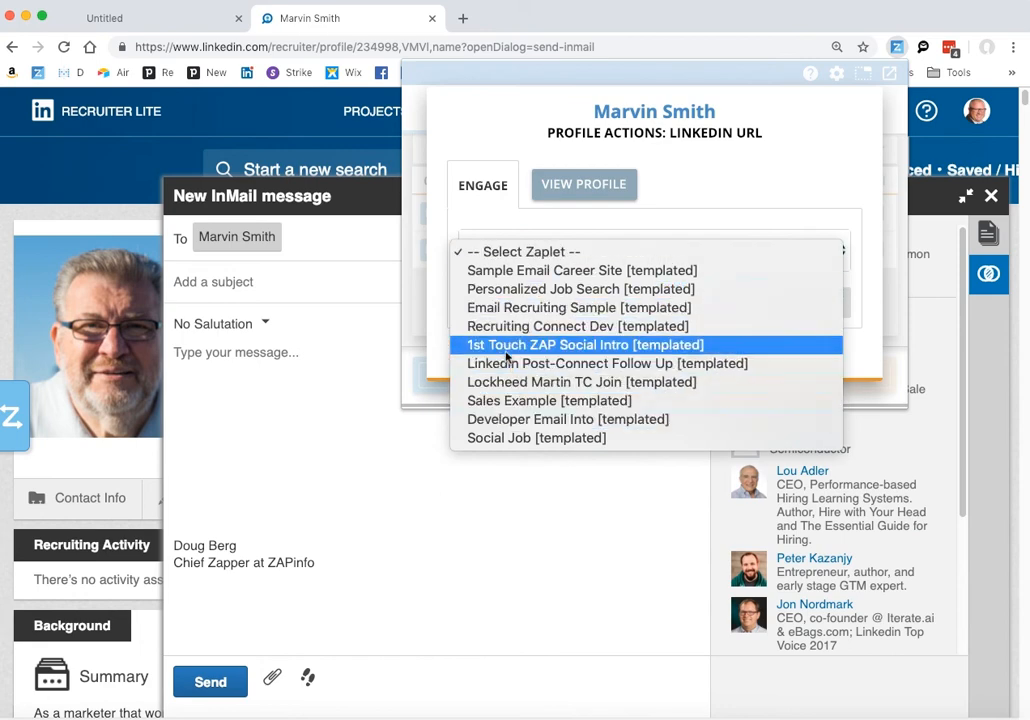
{"action": "left_click", "coordinate": [505, 308]}
{"action": "left_click", "coordinate": [767, 306]}
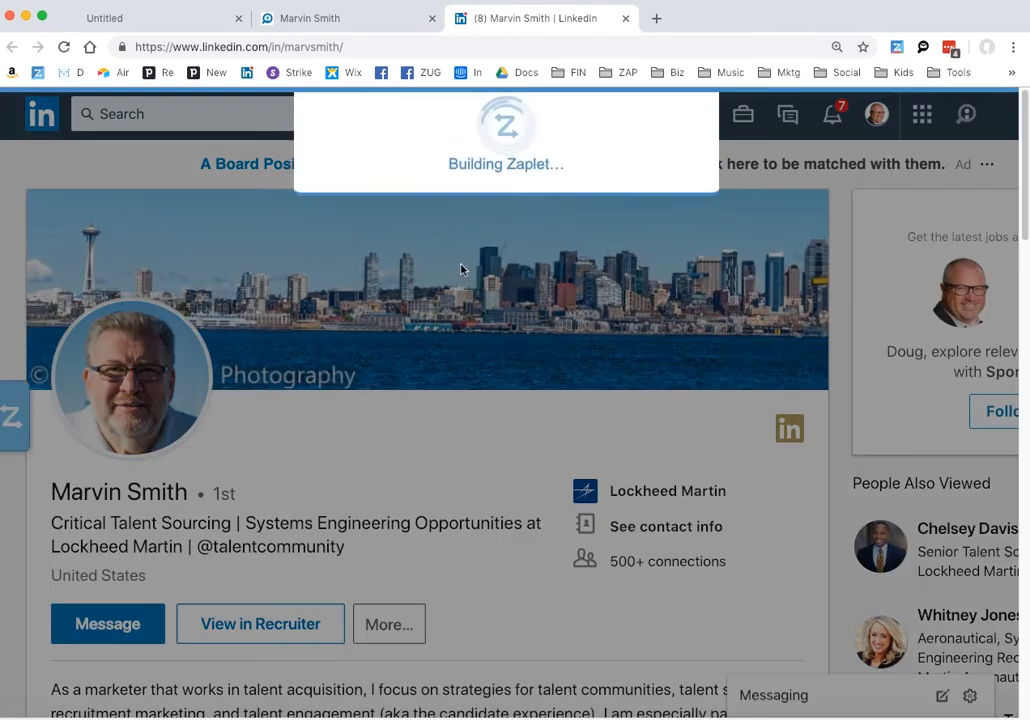
{"action": "left_click", "coordinate": [490, 273]}
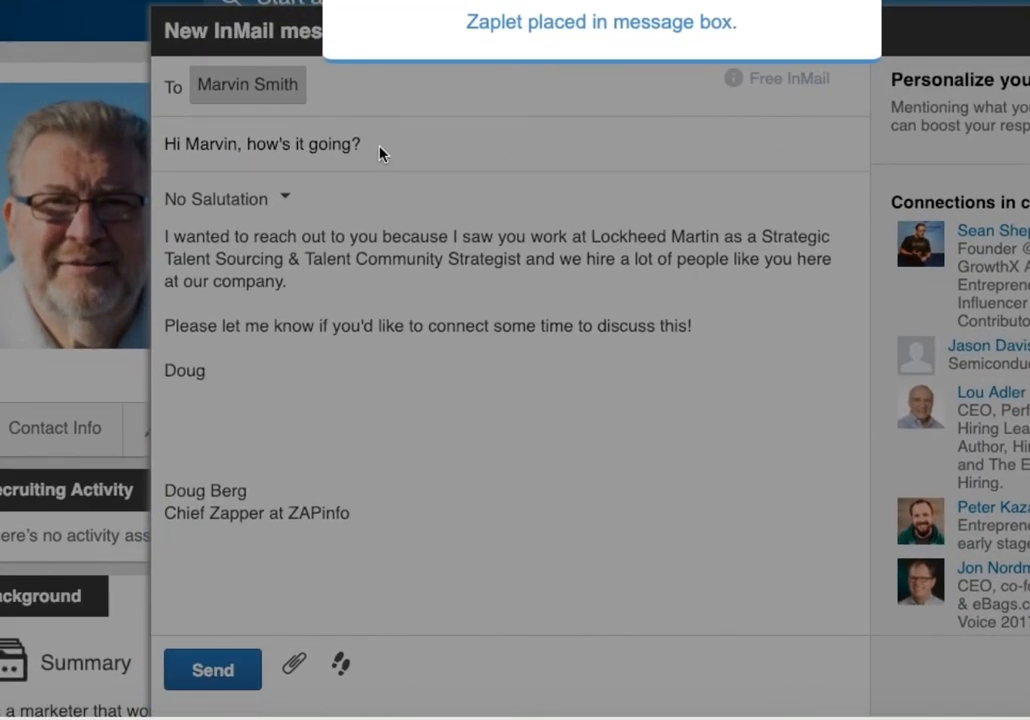
- Examine the merged subject and message body of the new InMail by highlighting each part
{"action": "left_click_drag", "start_coordinate": [380, 150], "coordinate": [136, 145]}
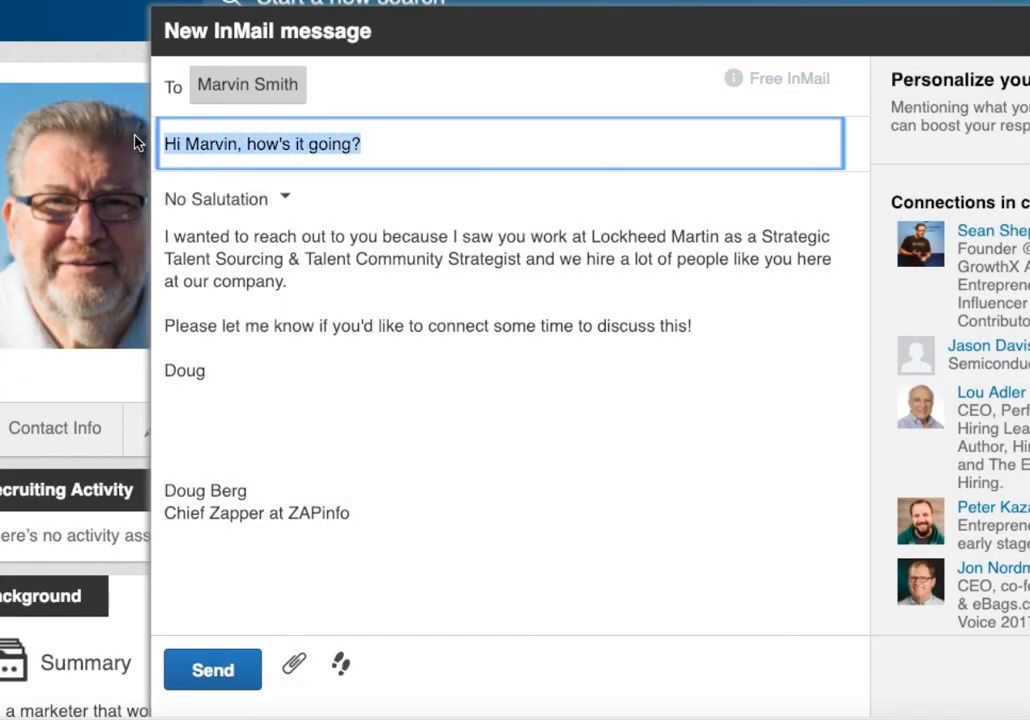
{"action": "left_click_drag", "start_coordinate": [163, 236], "coordinate": [777, 388]}
{"action": "left_click", "coordinate": [473, 590]}
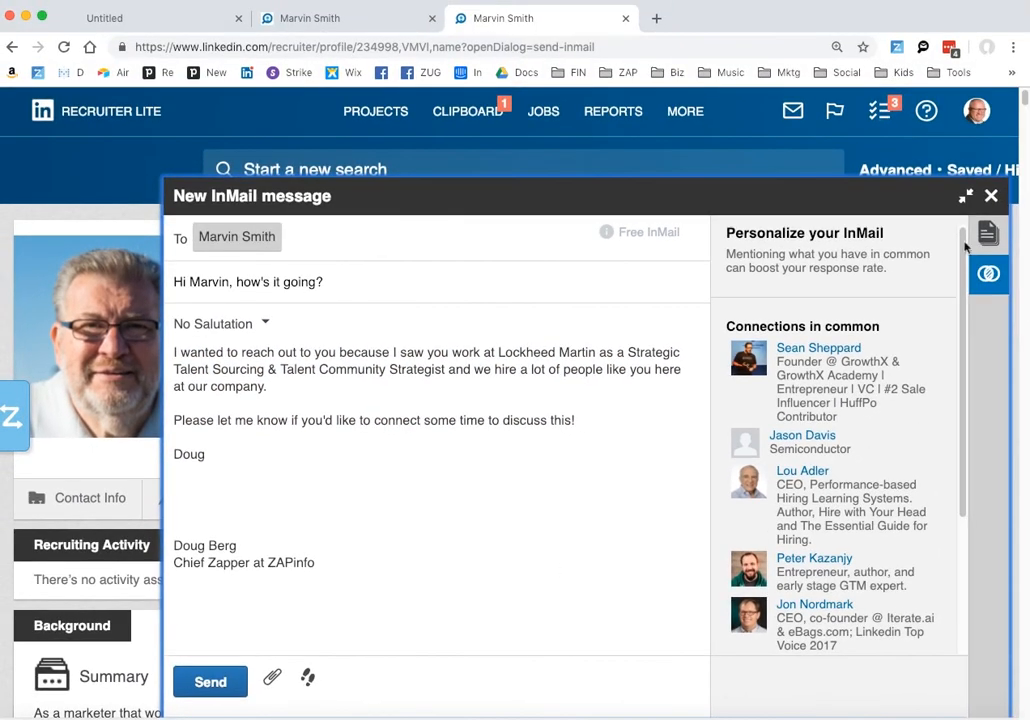
- Close both InMail drafts unsent, along with the two LinkedIn Recruiter pages and the blank email page
{"action": "left_click", "coordinate": [990, 197]}
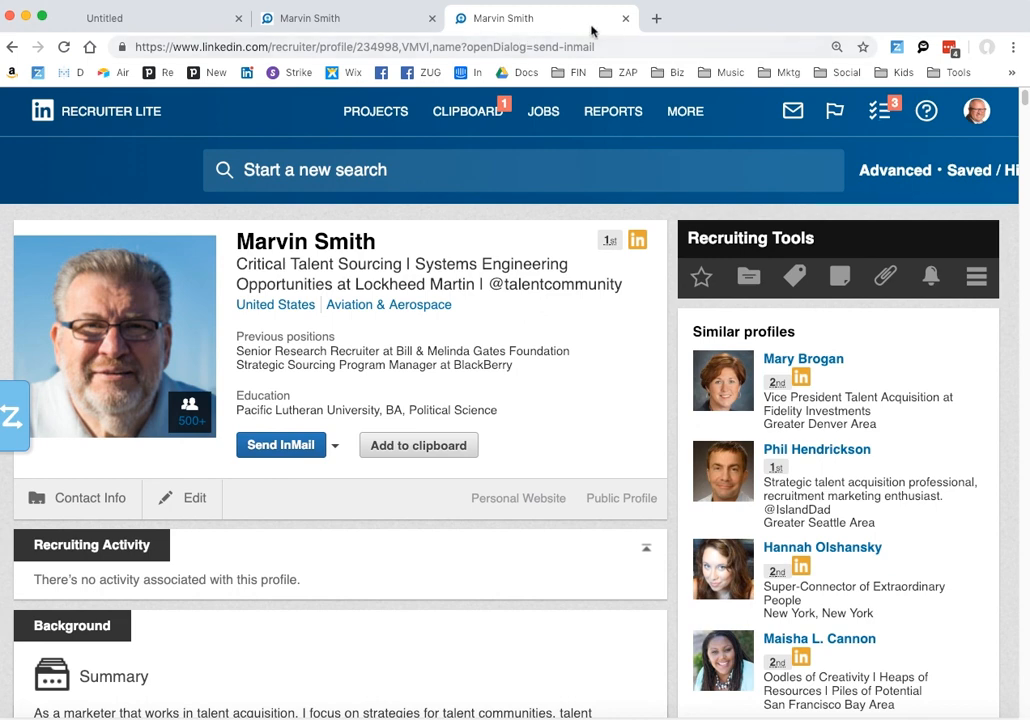
{"action": "left_click", "coordinate": [626, 19]}
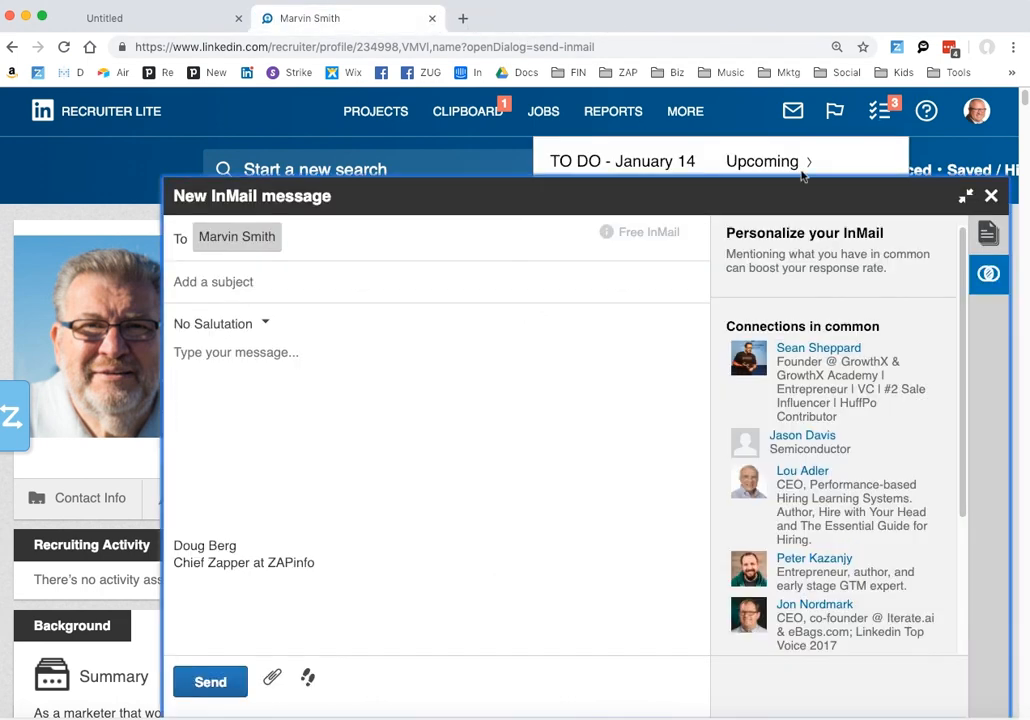
{"action": "left_click", "coordinate": [990, 197]}
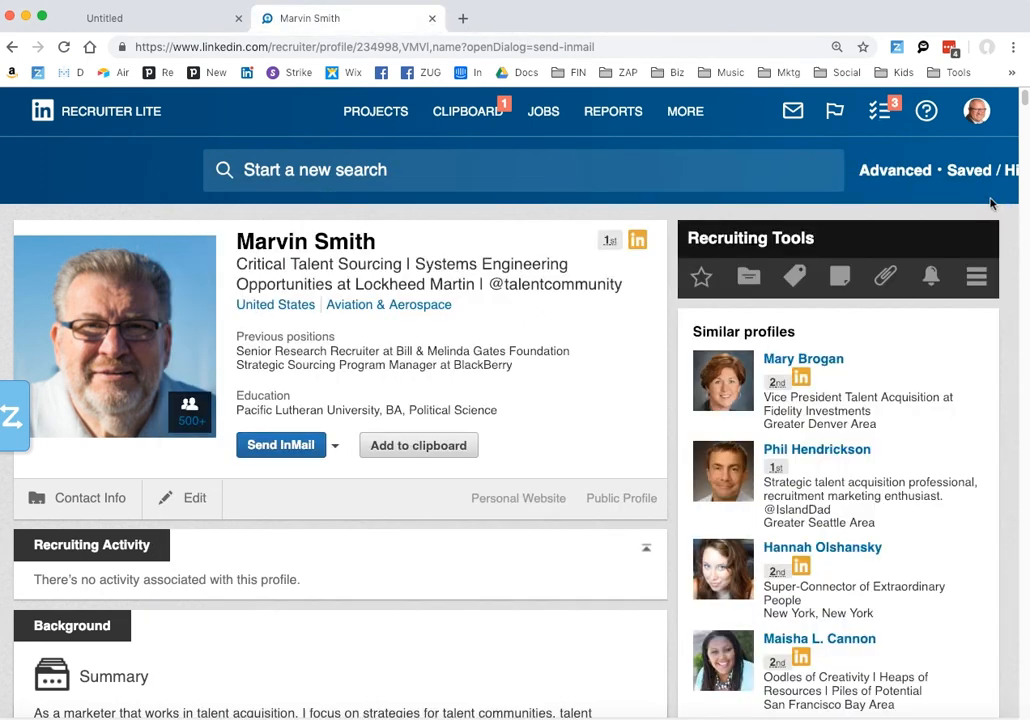
{"action": "left_click", "coordinate": [432, 19]}
{"action": "left_click", "coordinate": [239, 20]}
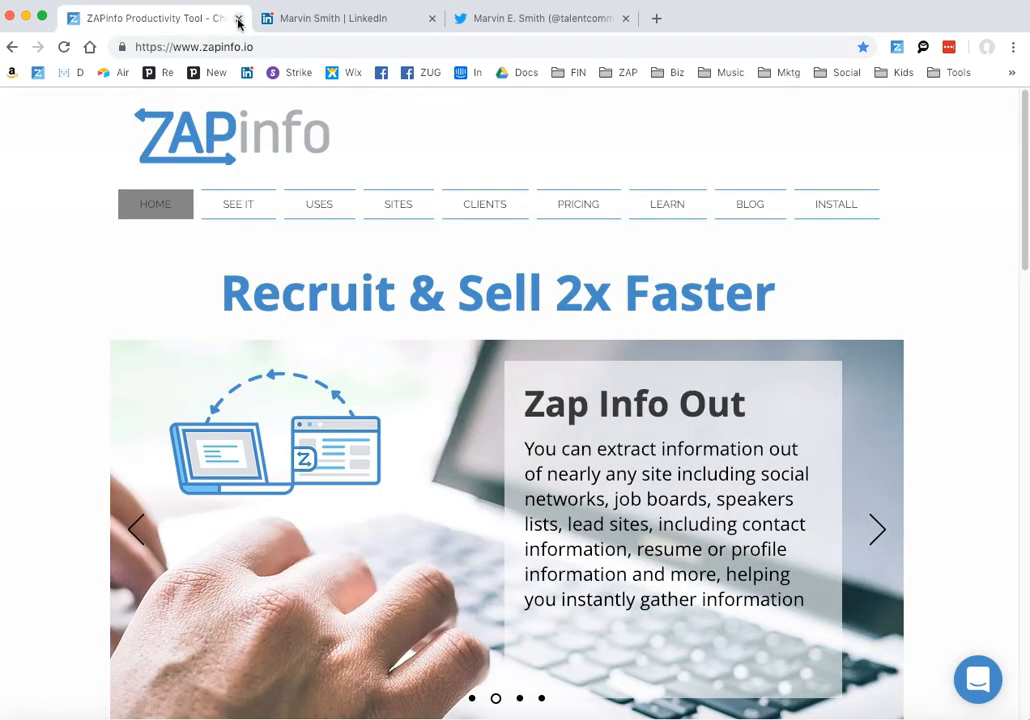
- Open the Personalized Job Search zaplet from the saved zaplets to view its merge fields and job search link
{"action": "left_click", "coordinate": [897, 50]}
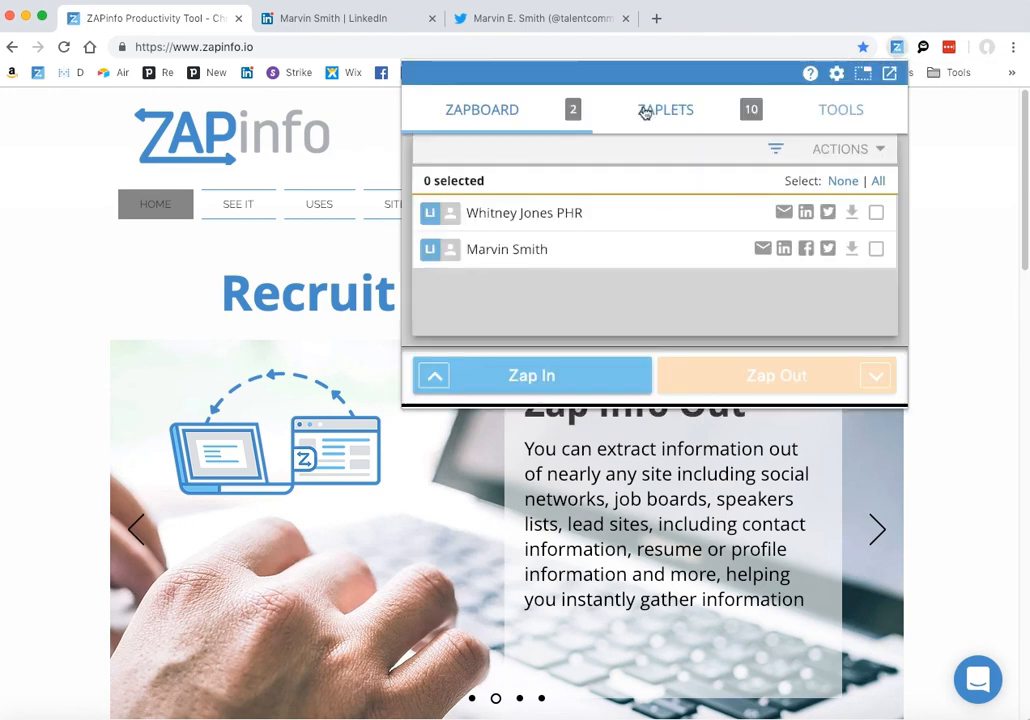
{"action": "left_click", "coordinate": [645, 113]}
{"action": "scroll", "coordinate": [697, 255], "scroll_direction": "down", "scroll_amount": 2}
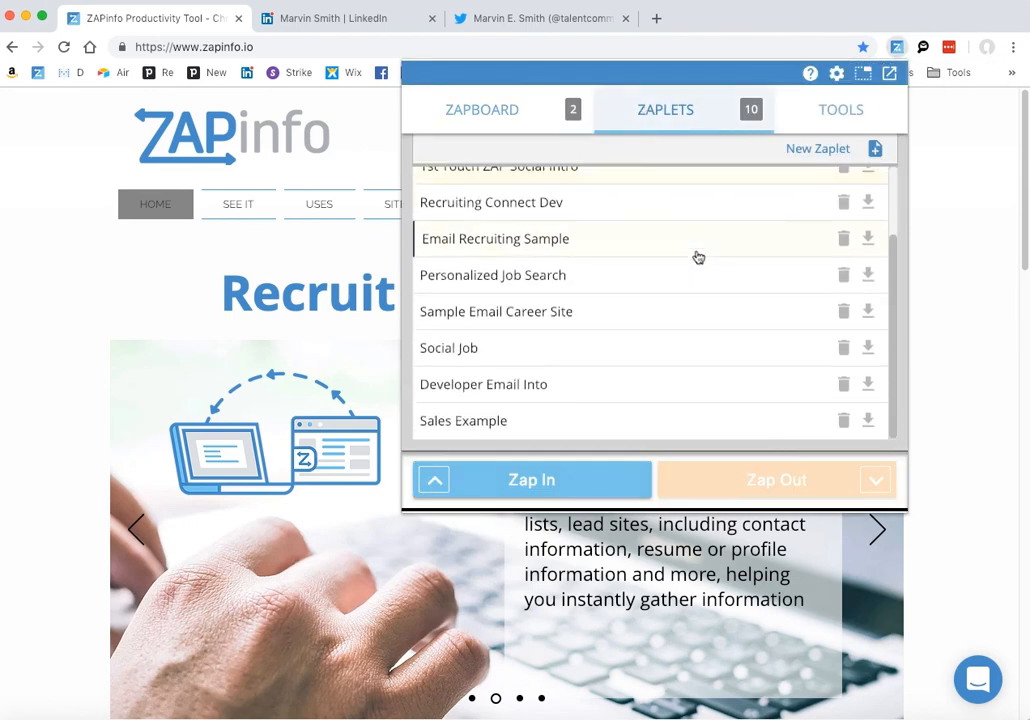
{"action": "scroll", "coordinate": [677, 348], "scroll_direction": "up", "scroll_amount": 1}
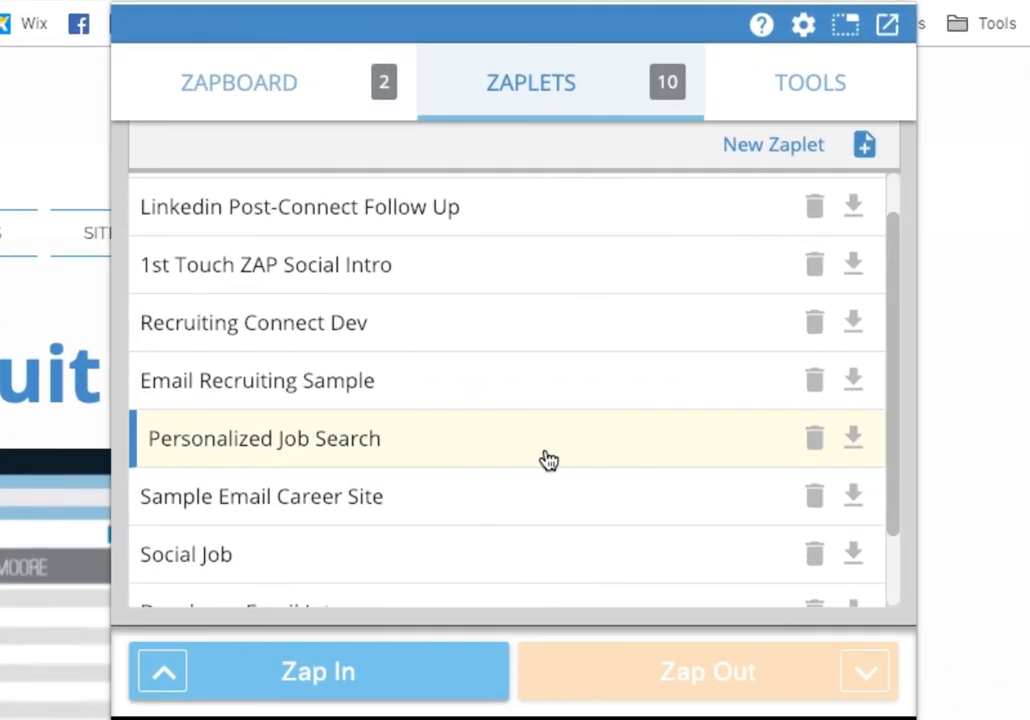
{"action": "left_click", "coordinate": [675, 332]}
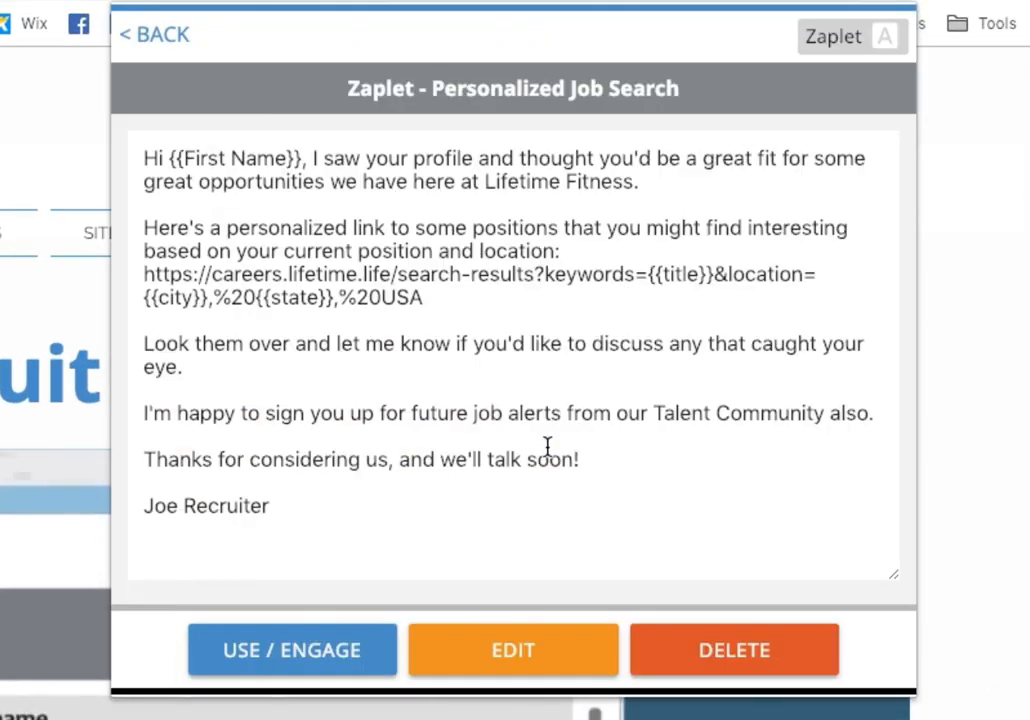
- Leave the Personalized Job Search zaplet and return to the Zapboard's contact list
{"action": "left_click", "coordinate": [150, 40]}
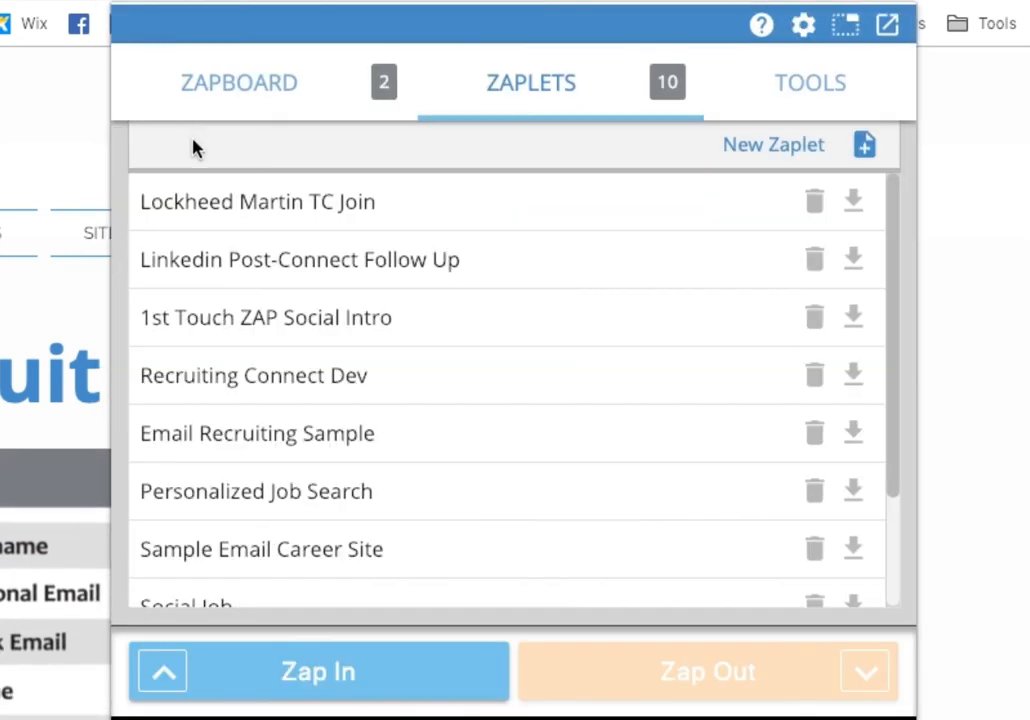
{"action": "left_click", "coordinate": [207, 80]}
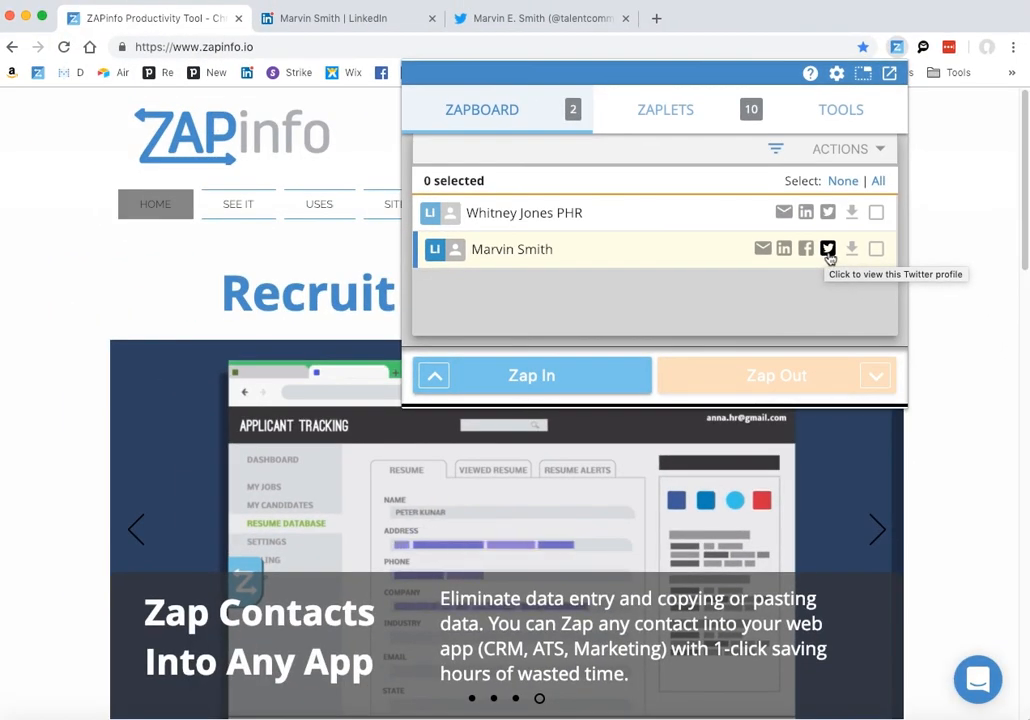
{"action": "mouse_move", "coordinate": [855, 712]}
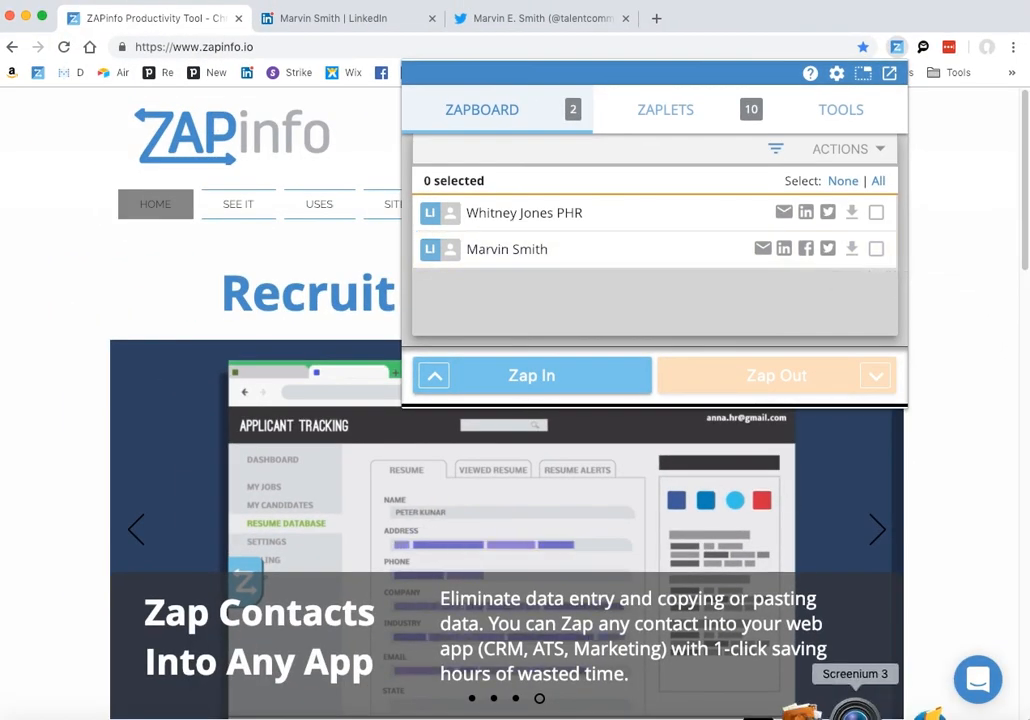